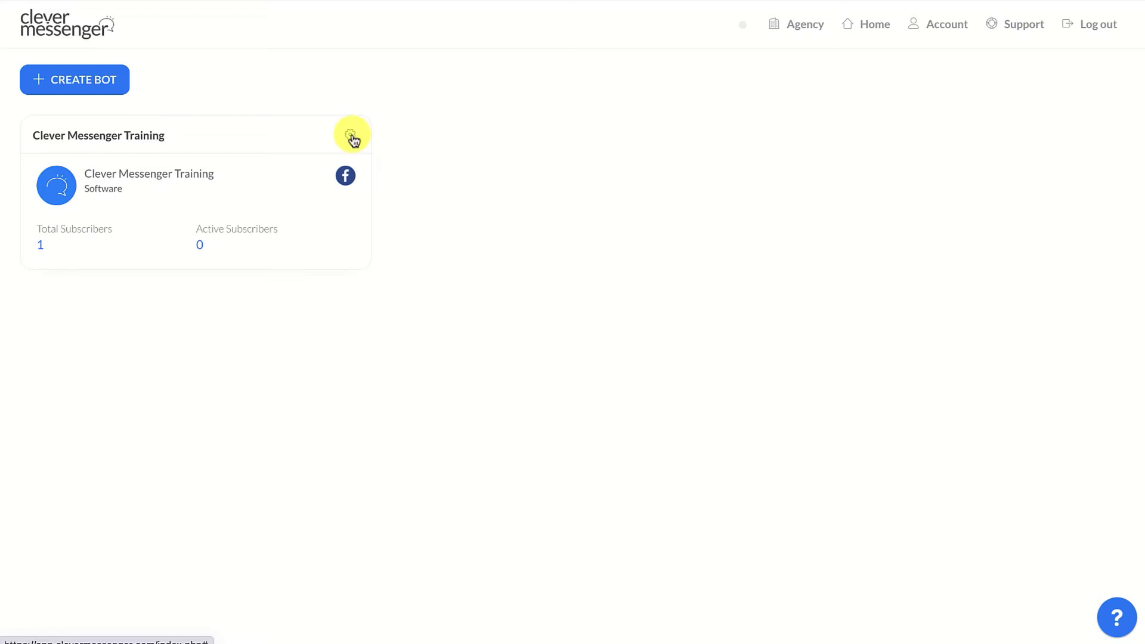
- Open the Clever Messenger Training bot's dashboard and go to its Configure settings
{"action": "left_click", "coordinate": [351, 137]}
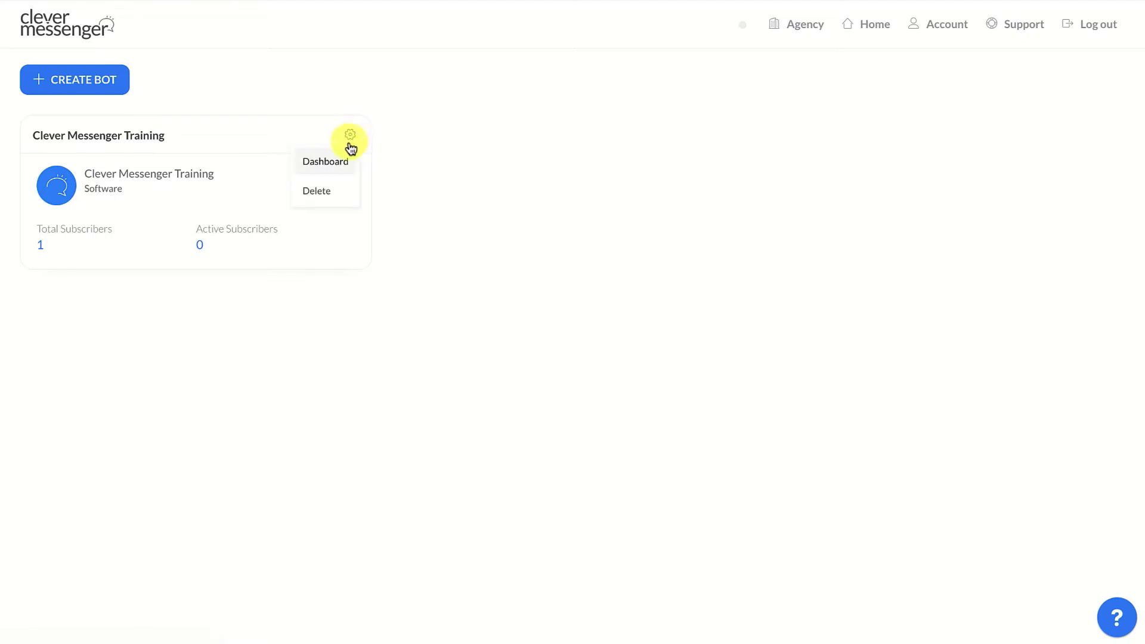
{"action": "left_click", "coordinate": [342, 168]}
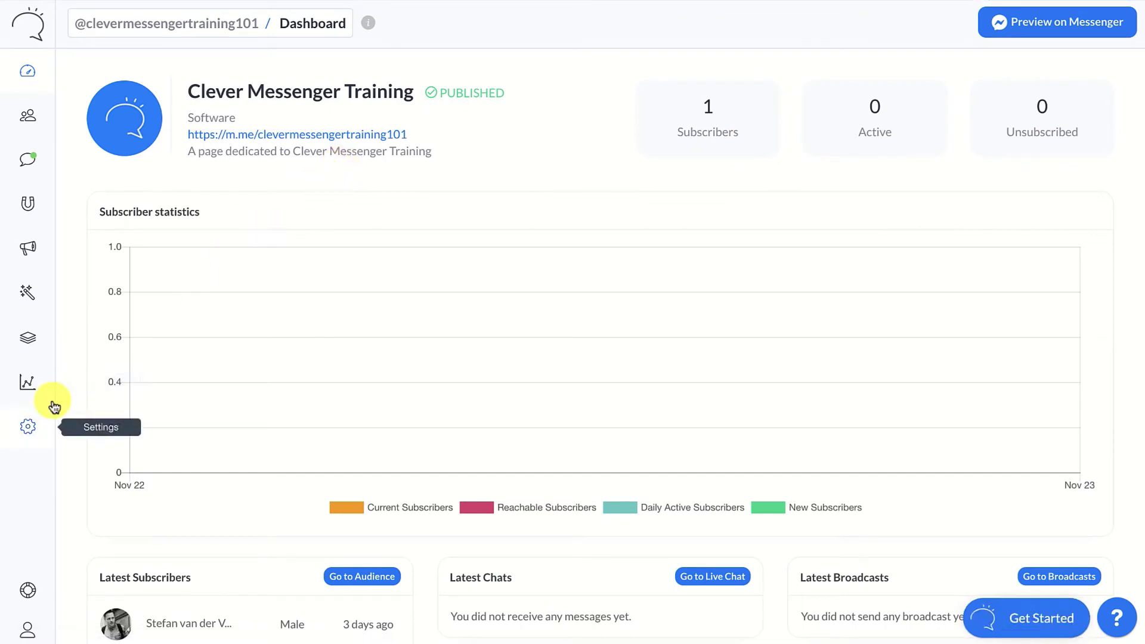
{"action": "left_click", "coordinate": [28, 428]}
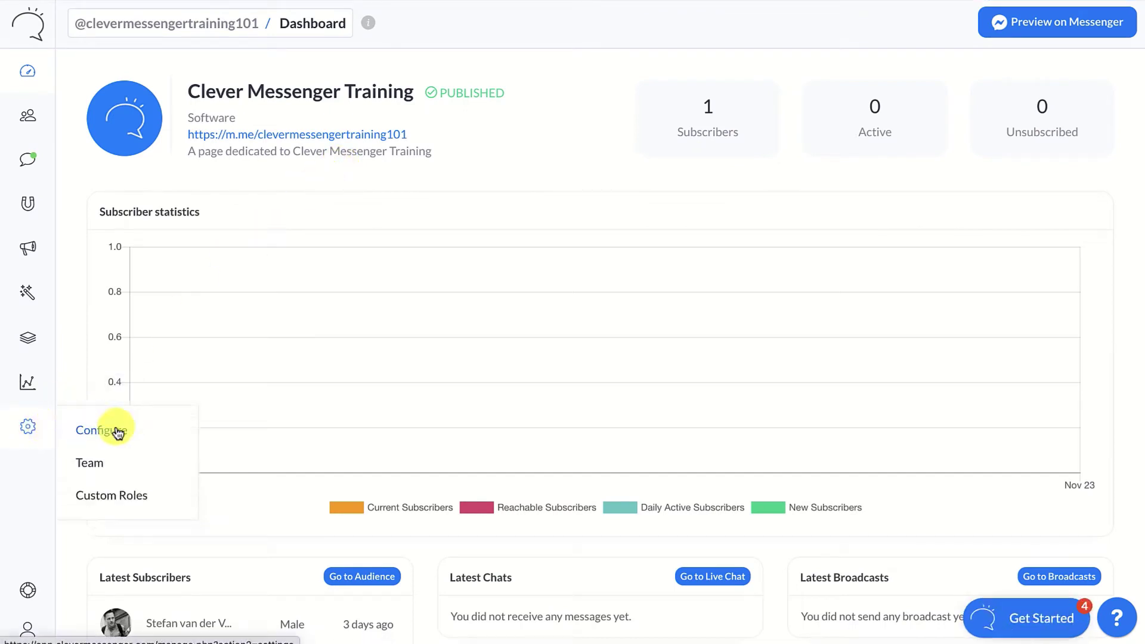
{"action": "left_click", "coordinate": [118, 431]}
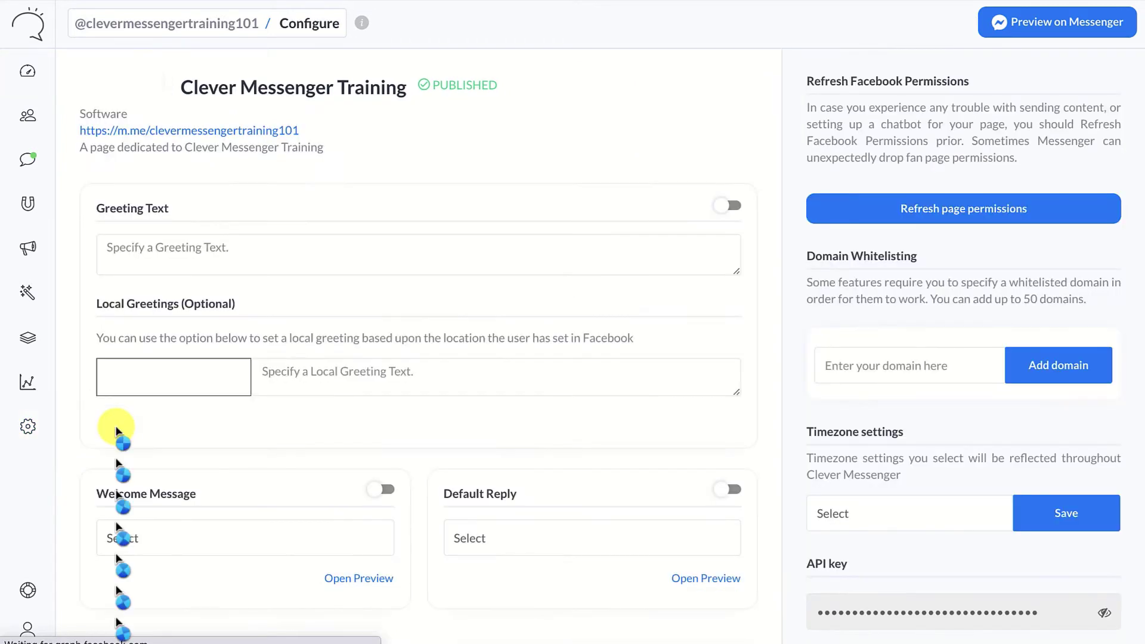
{"action": "scroll", "coordinate": [331, 332], "scroll_direction": "down", "scroll_amount": 1}
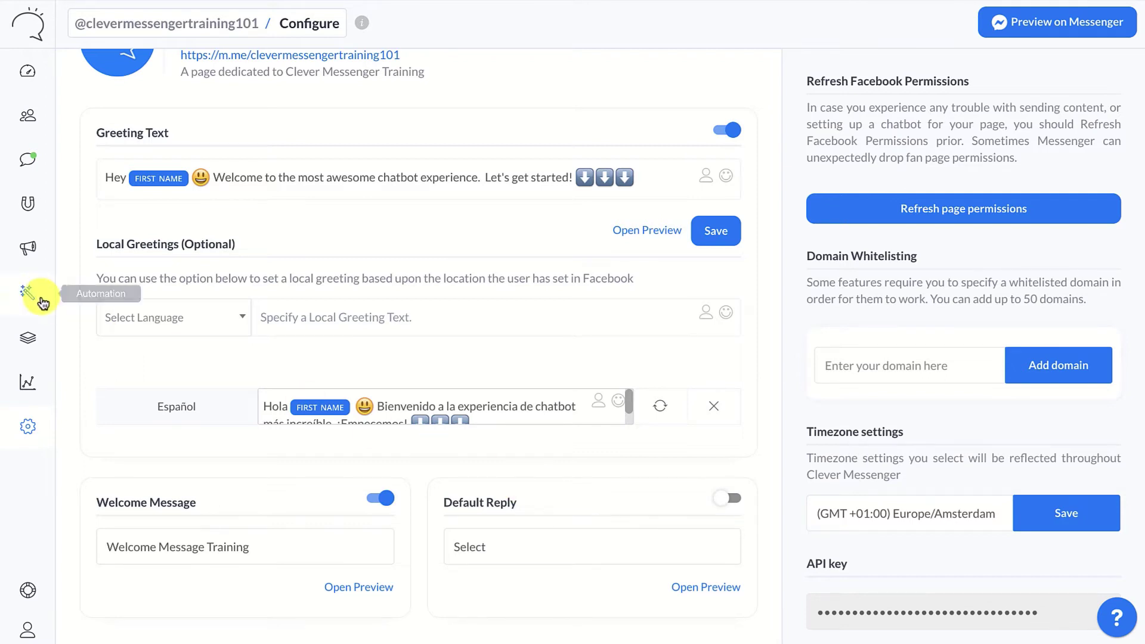
- Create a new promotional automation flow named "Default Reply Training"
{"action": "mouse_move", "coordinate": [28, 293]}
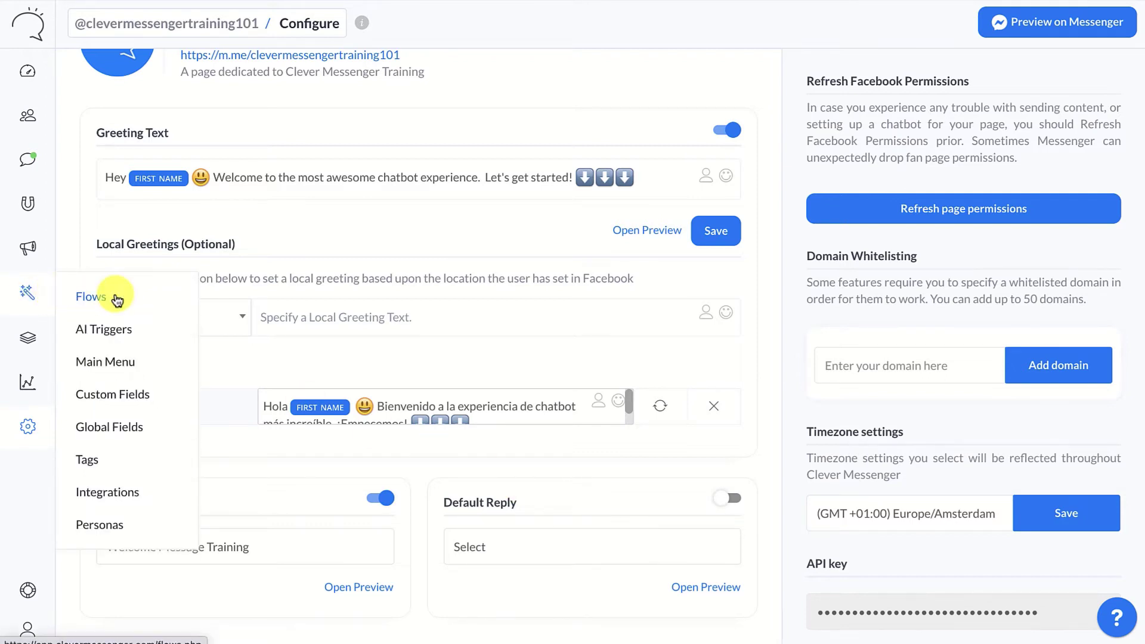
{"action": "left_click", "coordinate": [117, 300]}
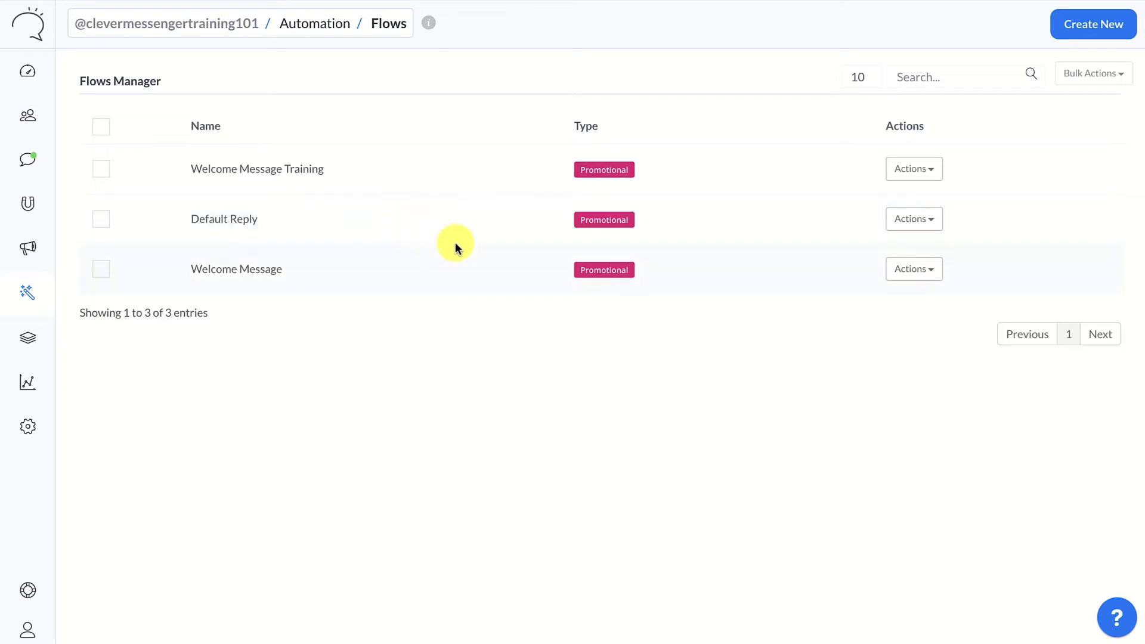
{"action": "left_click", "coordinate": [1092, 25]}
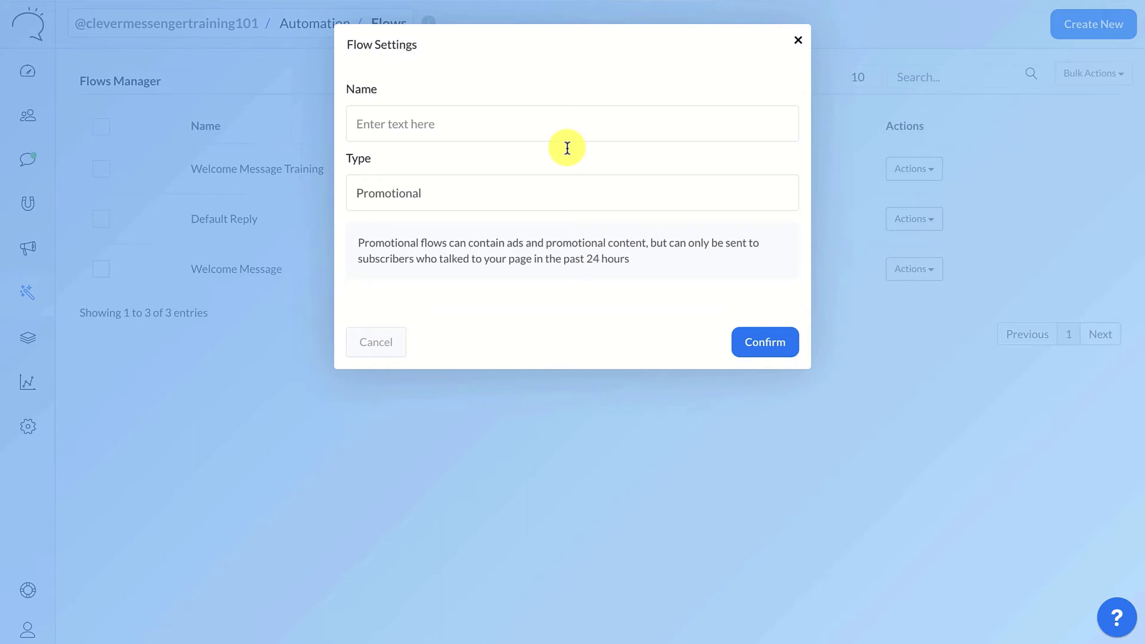
{"action": "left_click", "coordinate": [567, 143]}
{"action": "type", "text": "Default Reply Training"}
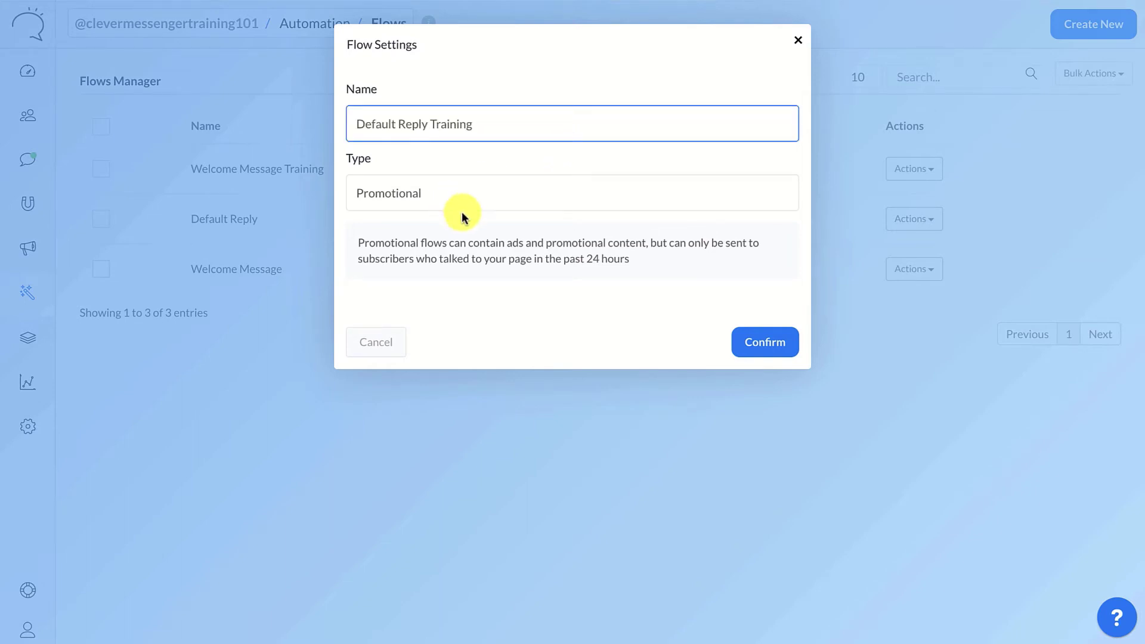
{"action": "left_click", "coordinate": [765, 345]}
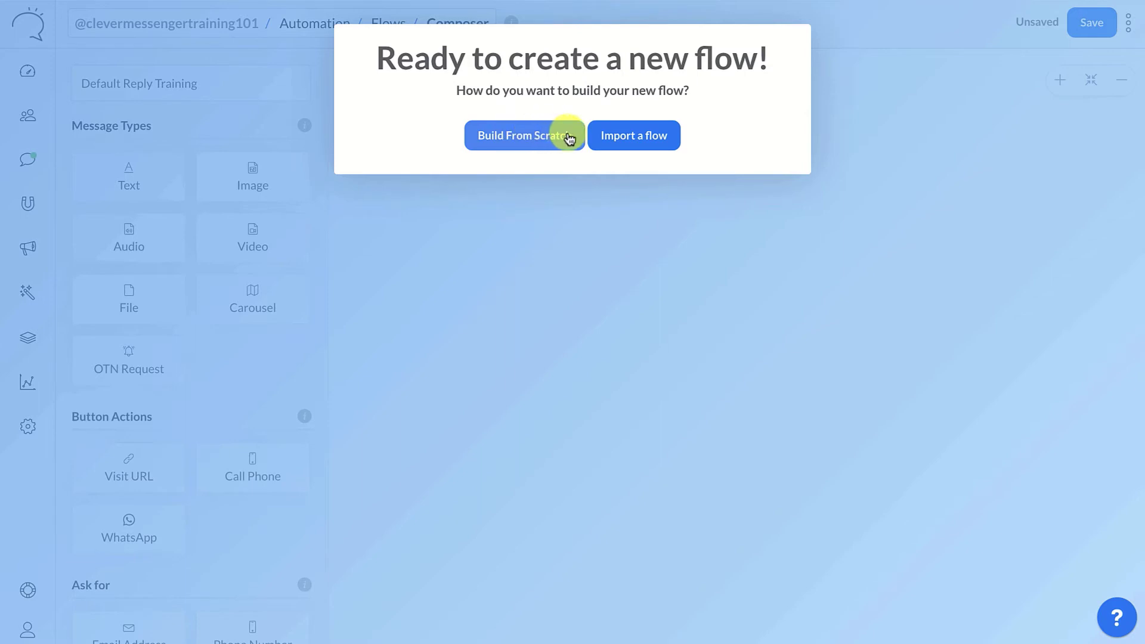
- Build the flow from scratch and place two text cards side by side on the canvas
{"action": "left_click", "coordinate": [644, 133]}
{"action": "left_click", "coordinate": [511, 139]}
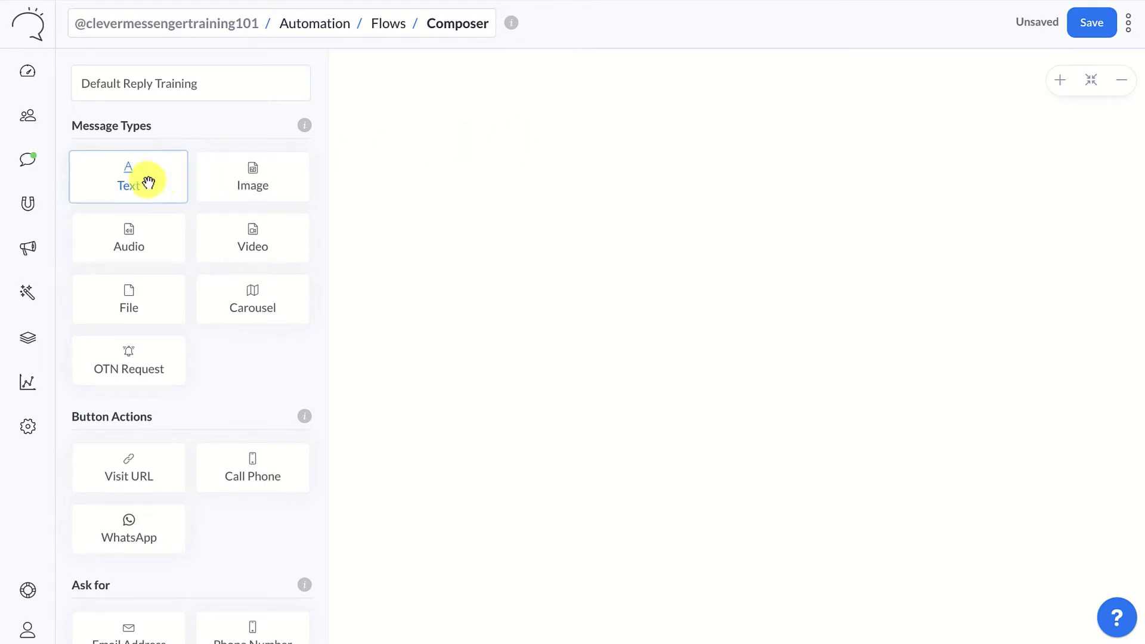
{"action": "left_click_drag", "start_coordinate": [146, 179], "coordinate": [508, 180]}
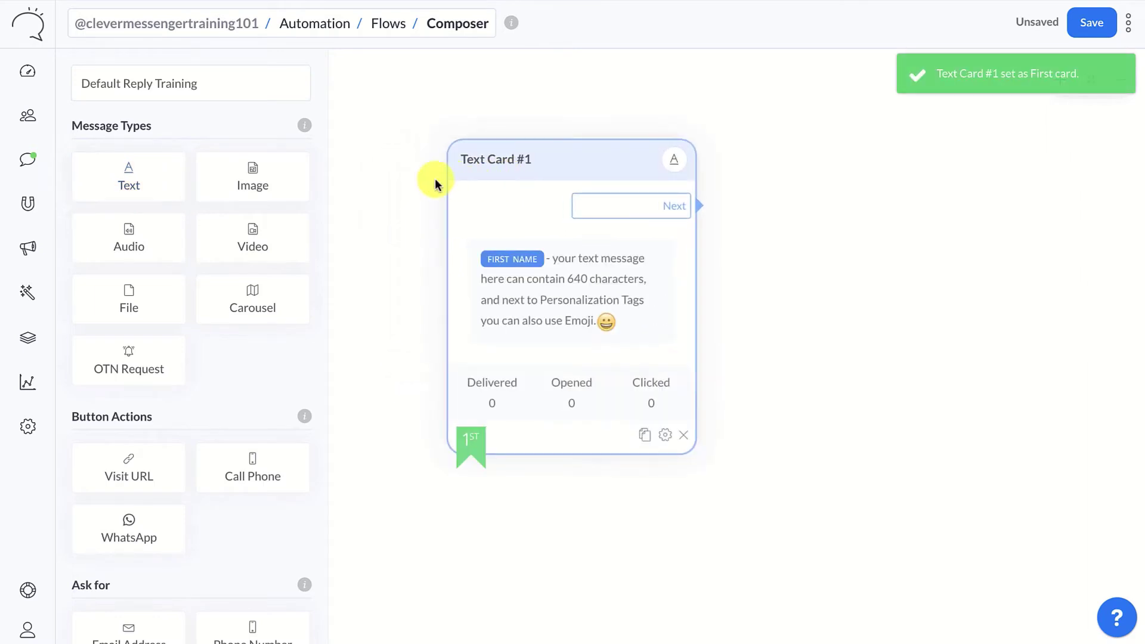
{"action": "left_click_drag", "start_coordinate": [153, 181], "coordinate": [864, 184]}
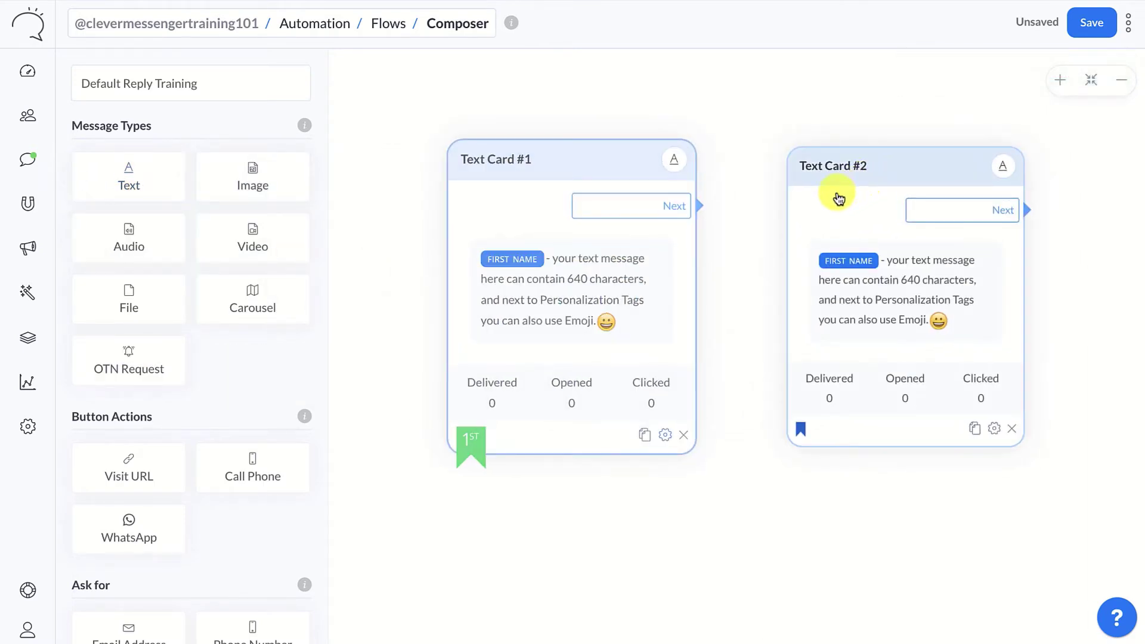
- Replace Text Card #1's wording between the first name tag and the emoji with "Whoops! Didn't quite get that!" and save the card
{"action": "left_click", "coordinate": [567, 299]}
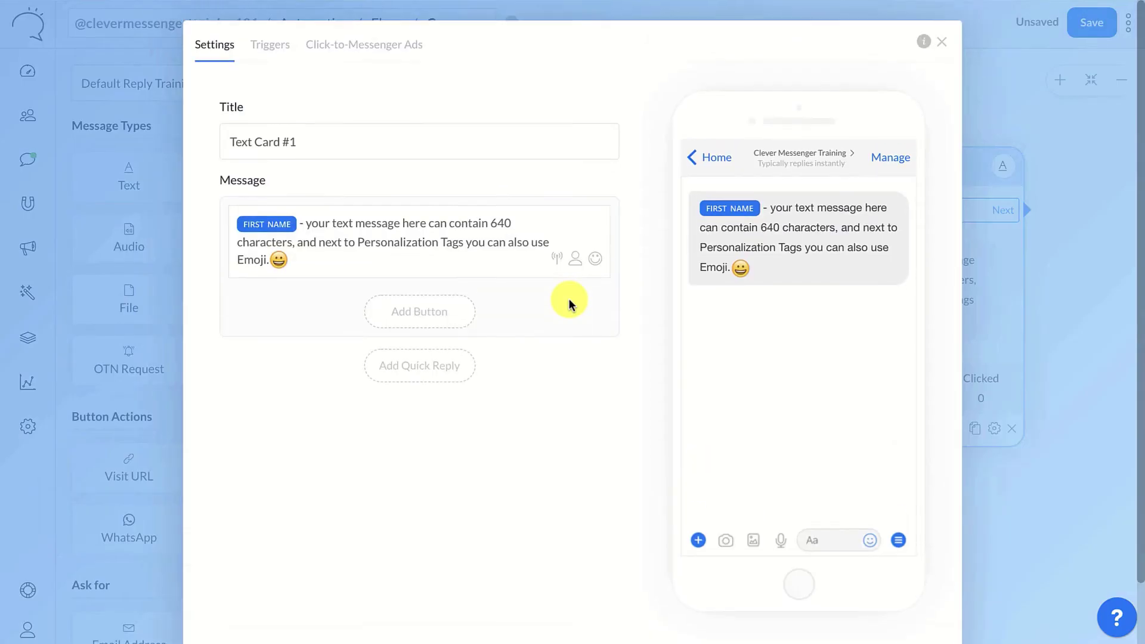
{"action": "left_click_drag", "start_coordinate": [301, 228], "coordinate": [282, 254]}
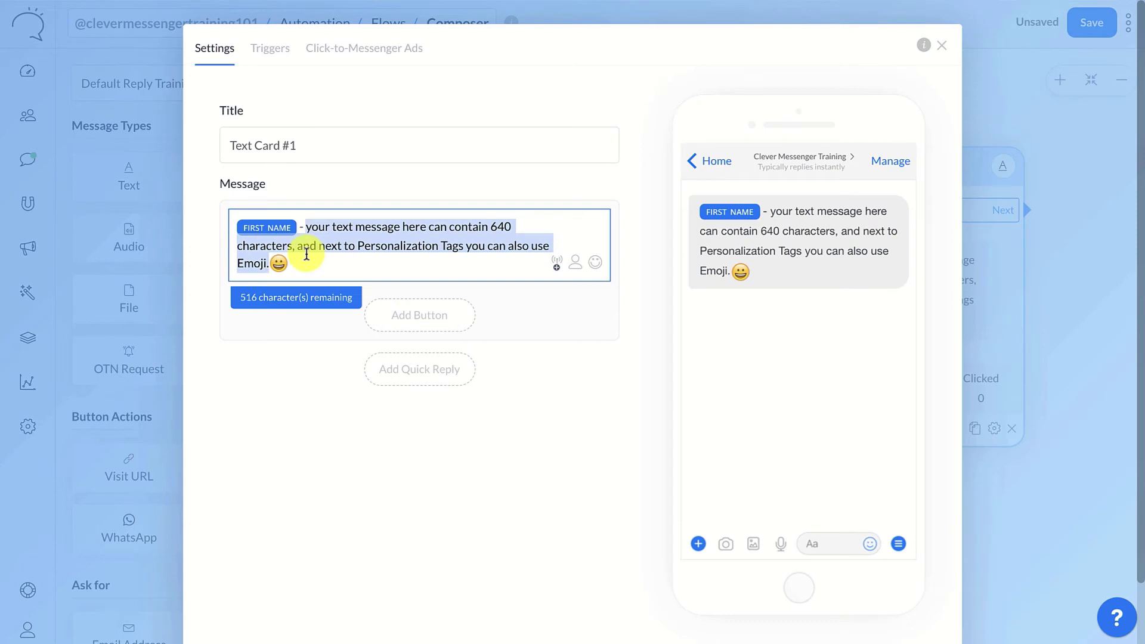
{"action": "type", "text": "Whoops!"}
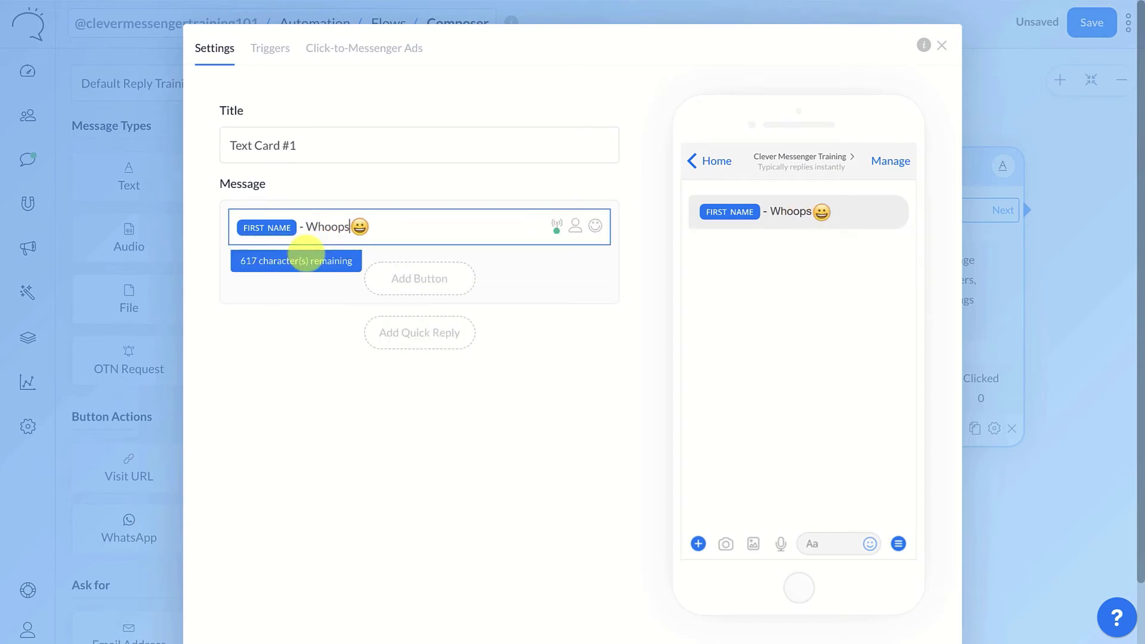
{"action": "type", "text": " Didn't"}
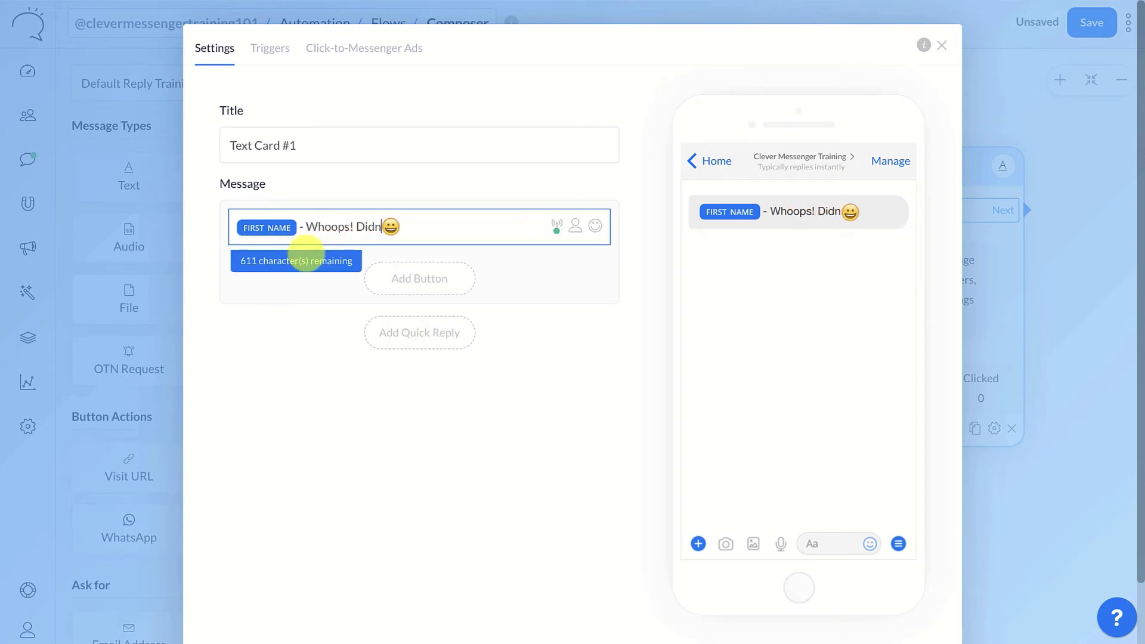
{"action": "type", "text": " qui"}
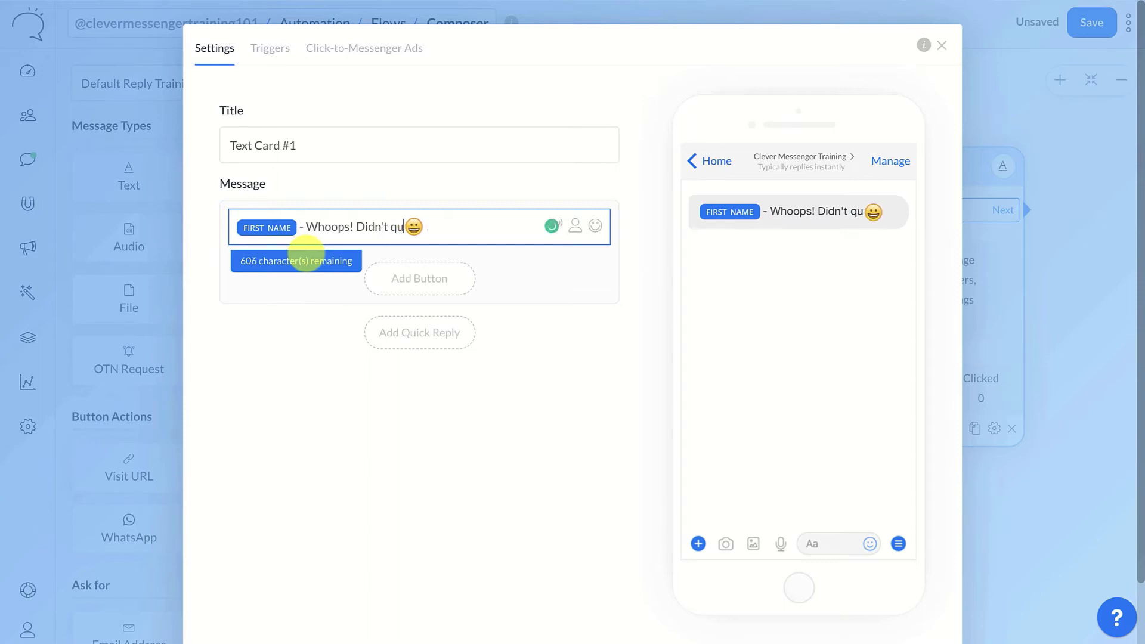
{"action": "type", "text": "te get that"}
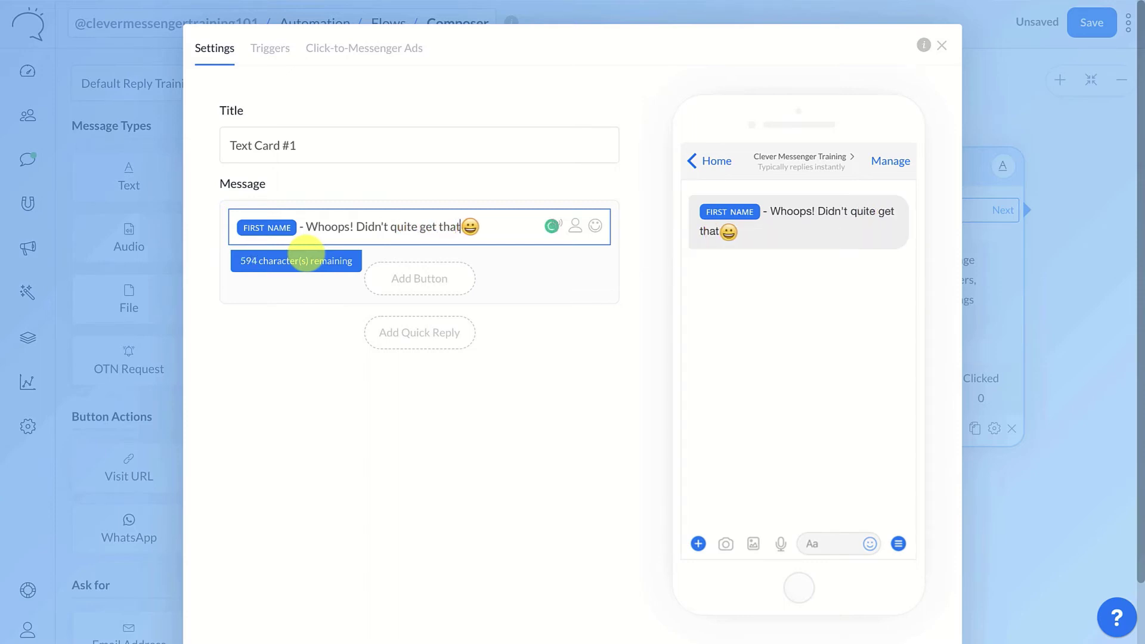
{"action": "type", "text": "!"}
{"action": "scroll", "coordinate": [544, 391], "scroll_direction": "down", "scroll_amount": 2}
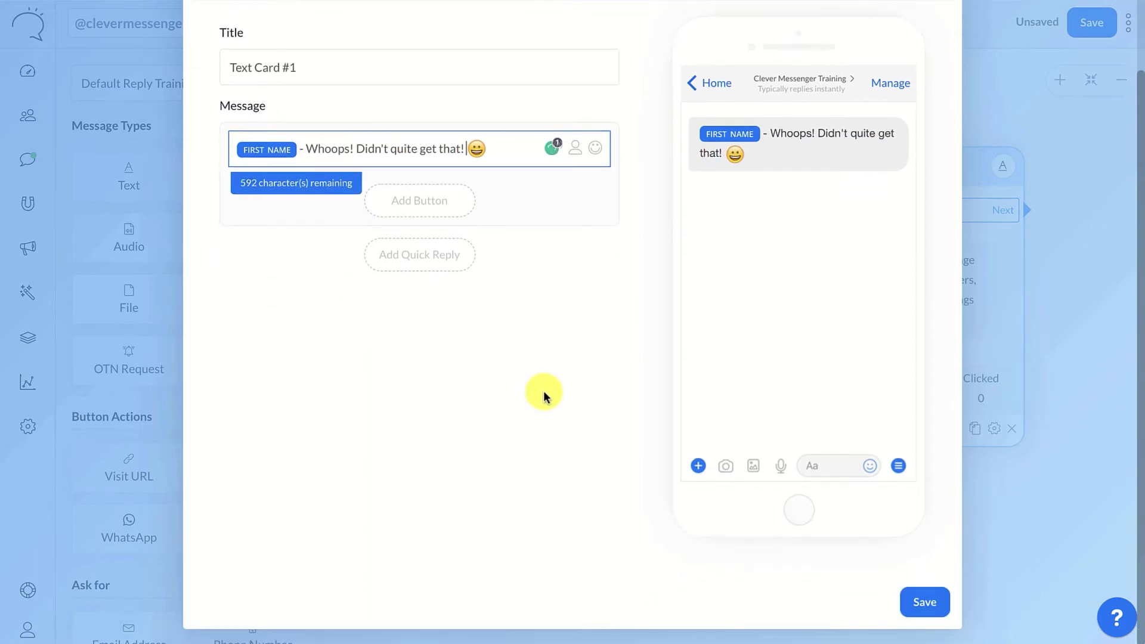
{"action": "left_click", "coordinate": [921, 612]}
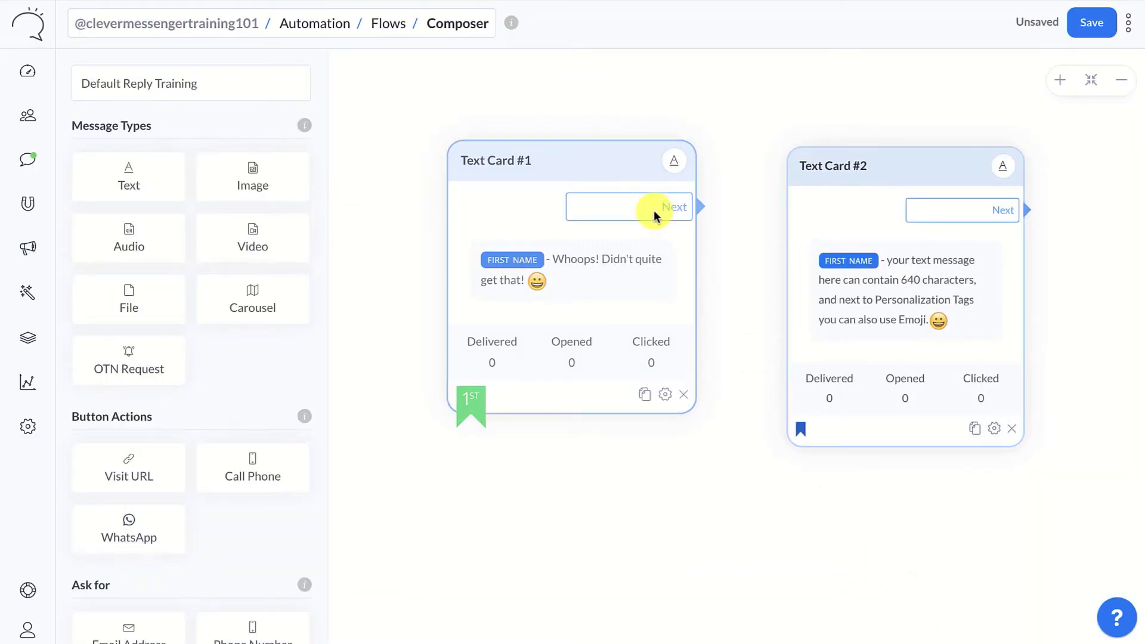
- Connect Text Card #1's Next output to Text Card #2 with a 3-second delay and the typing indicator enabled
{"action": "left_click_drag", "start_coordinate": [694, 210], "coordinate": [848, 220]}
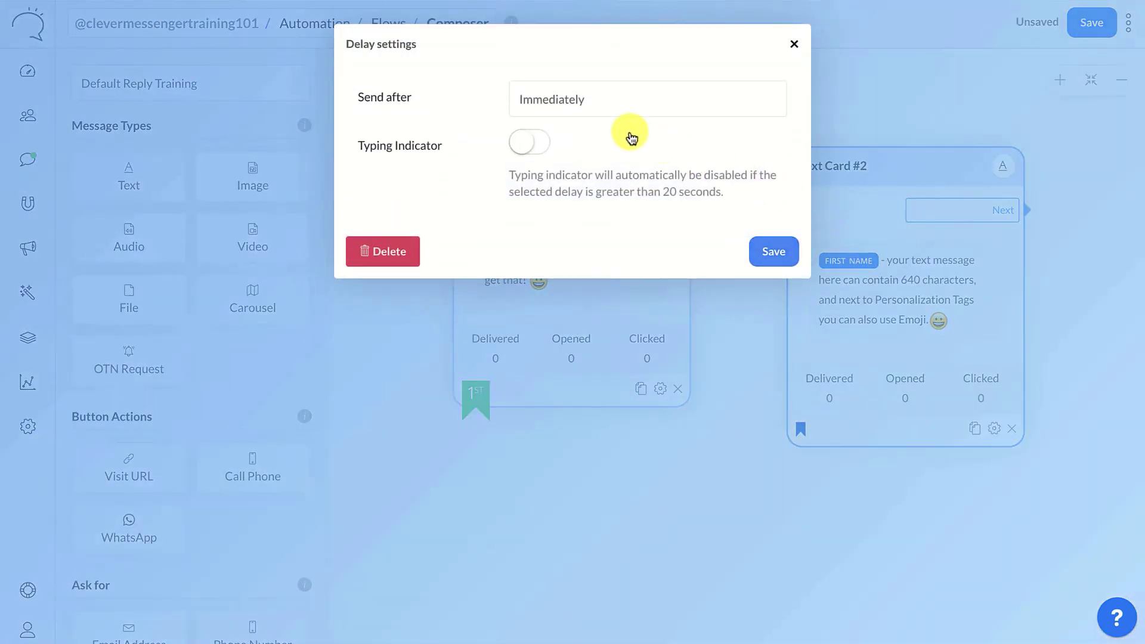
{"action": "left_click", "coordinate": [549, 105]}
{"action": "left_click", "coordinate": [544, 118]}
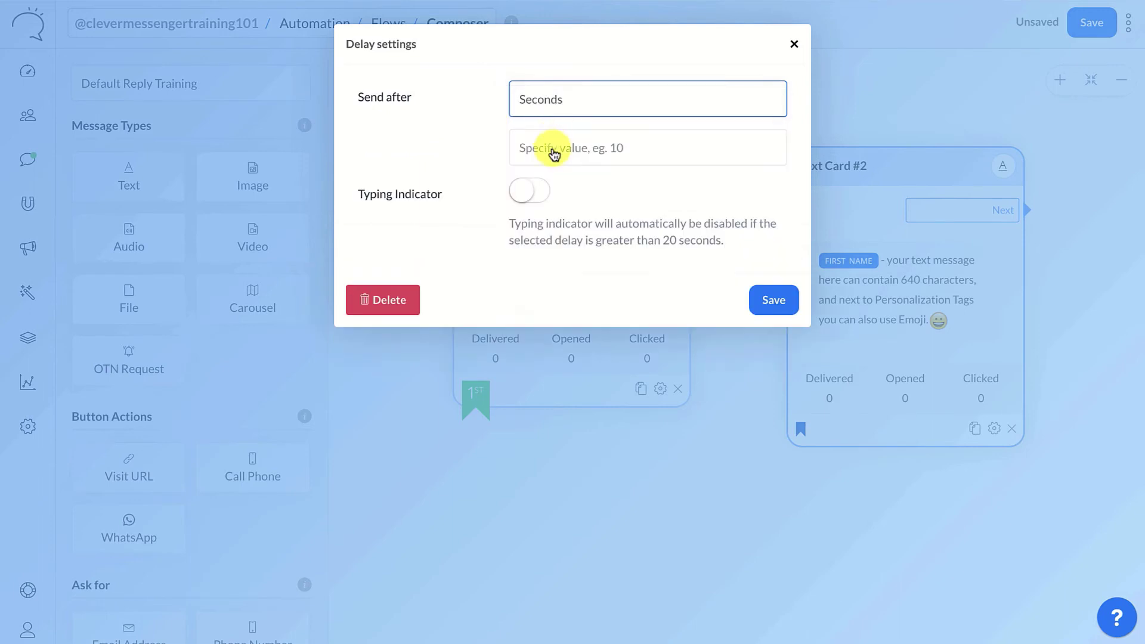
{"action": "left_click", "coordinate": [553, 150]}
{"action": "type", "text": "3"}
{"action": "left_click", "coordinate": [530, 189]}
{"action": "left_click", "coordinate": [775, 306]}
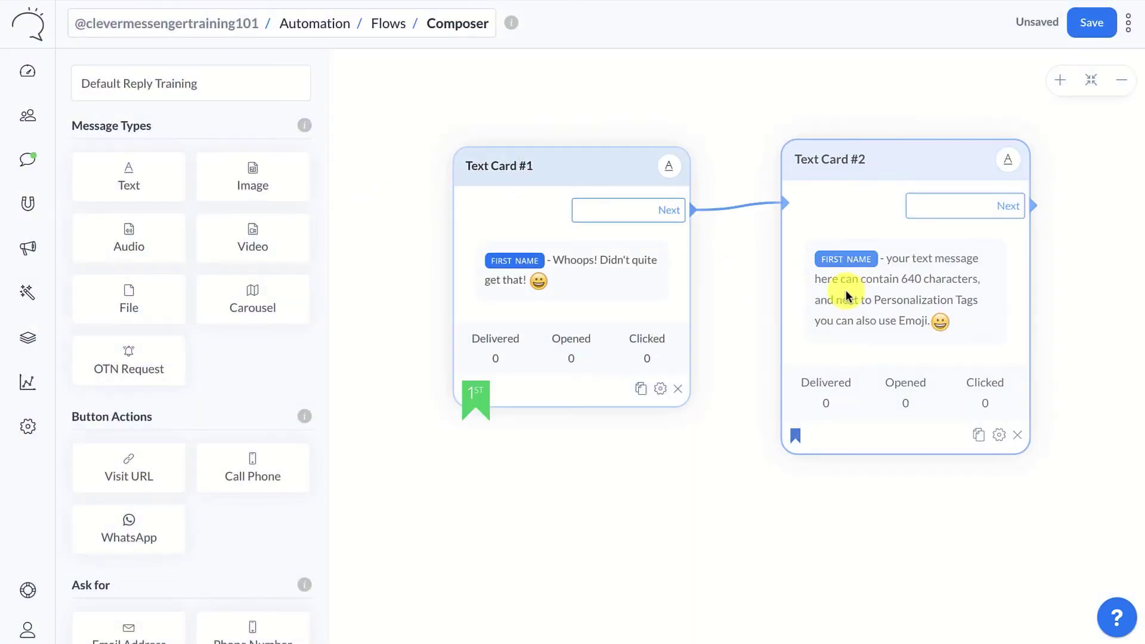
- Replace Text Card #2's entire message with "Do you want me to connect you to a human?"
{"action": "left_click", "coordinate": [846, 288]}
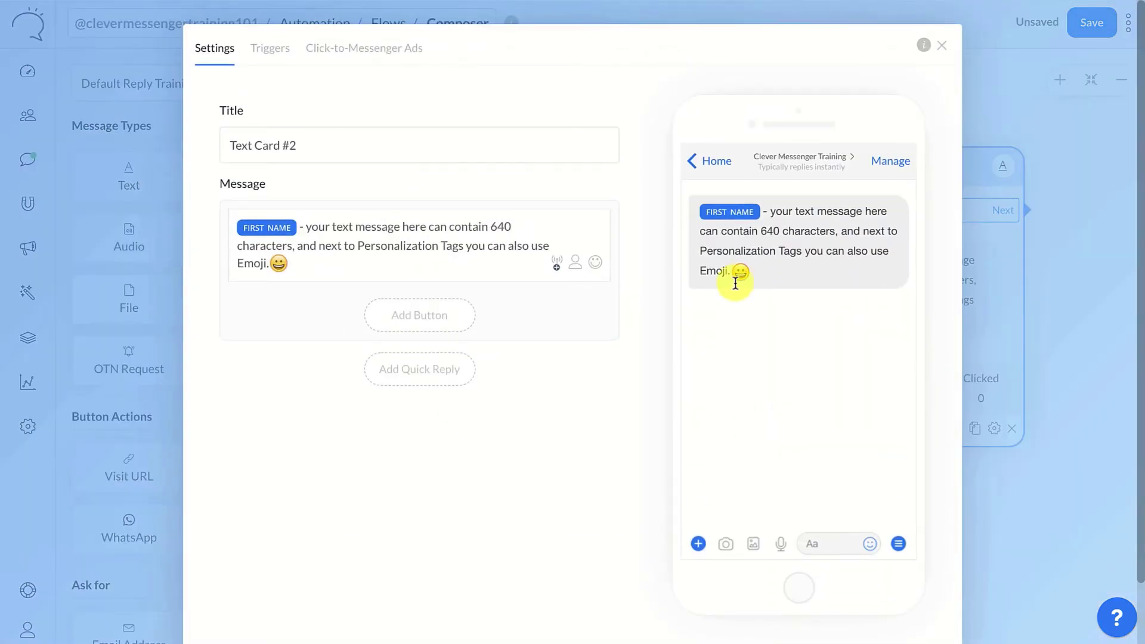
{"action": "left_click", "coordinate": [341, 256]}
{"action": "key", "text": "ctrl+a"}
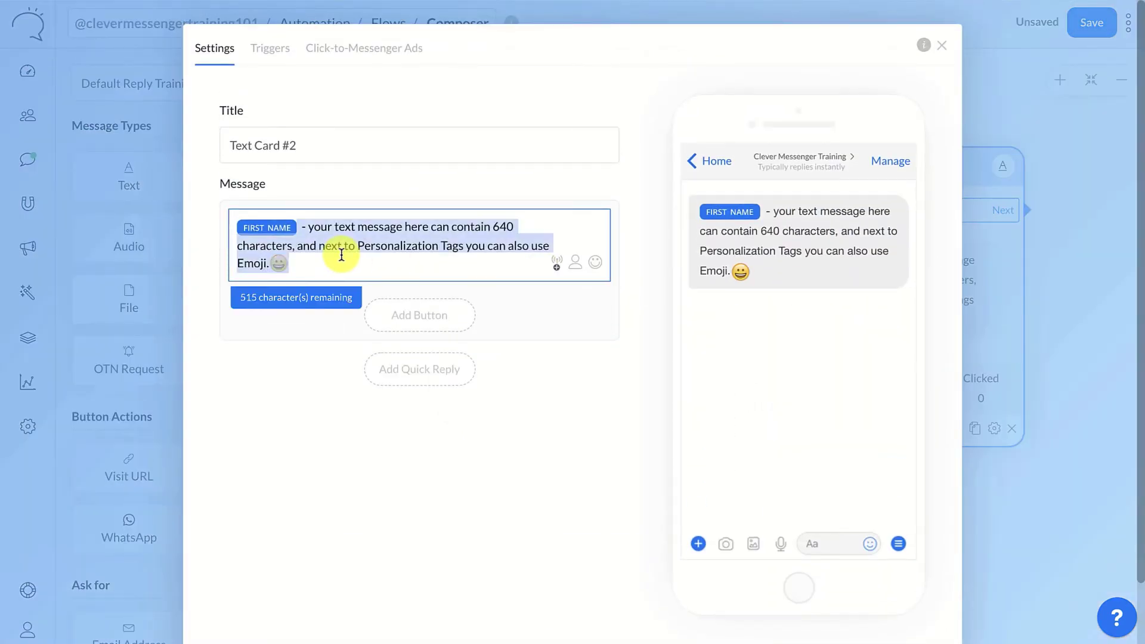
{"action": "key", "text": "BackSpace"}
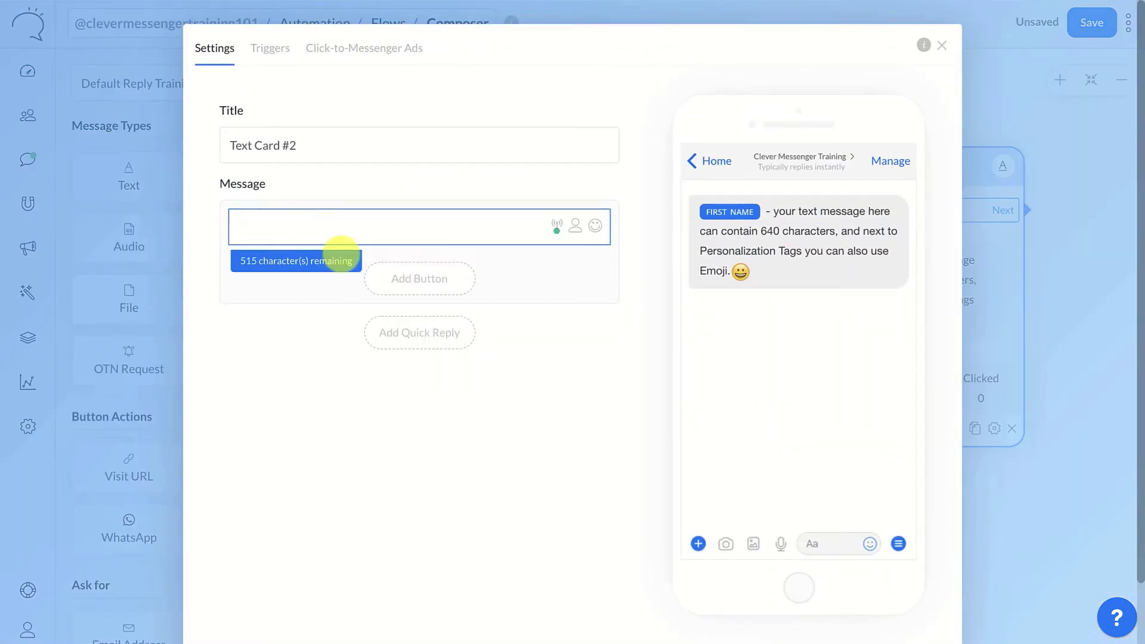
{"action": "type", "text": "Do you want me to c"}
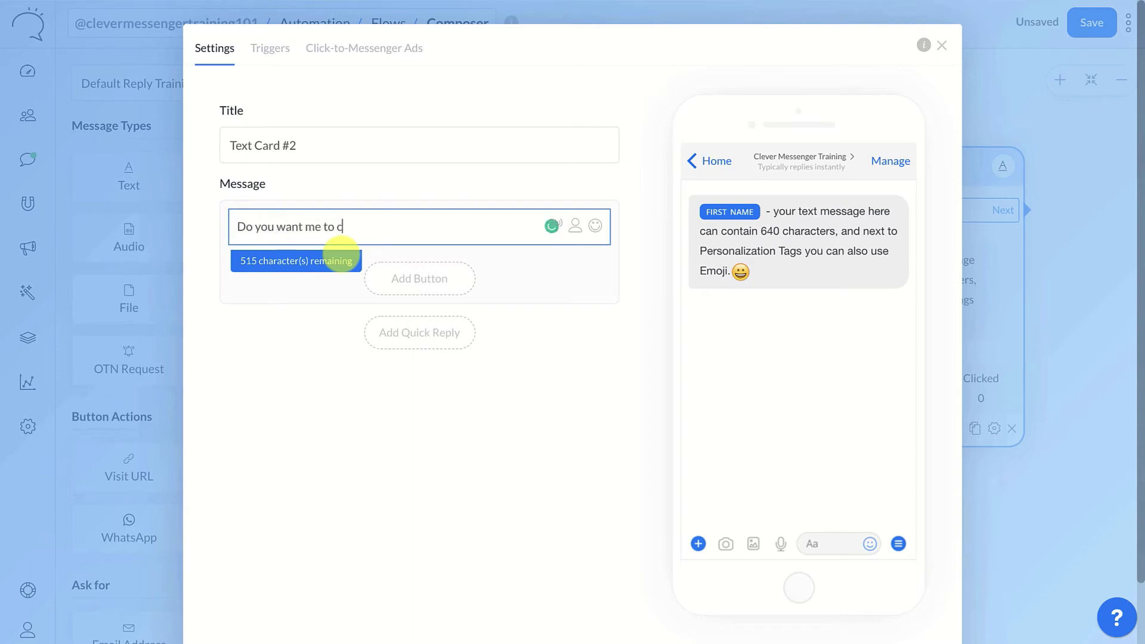
{"action": "type", "text": "onnect you to a human?"}
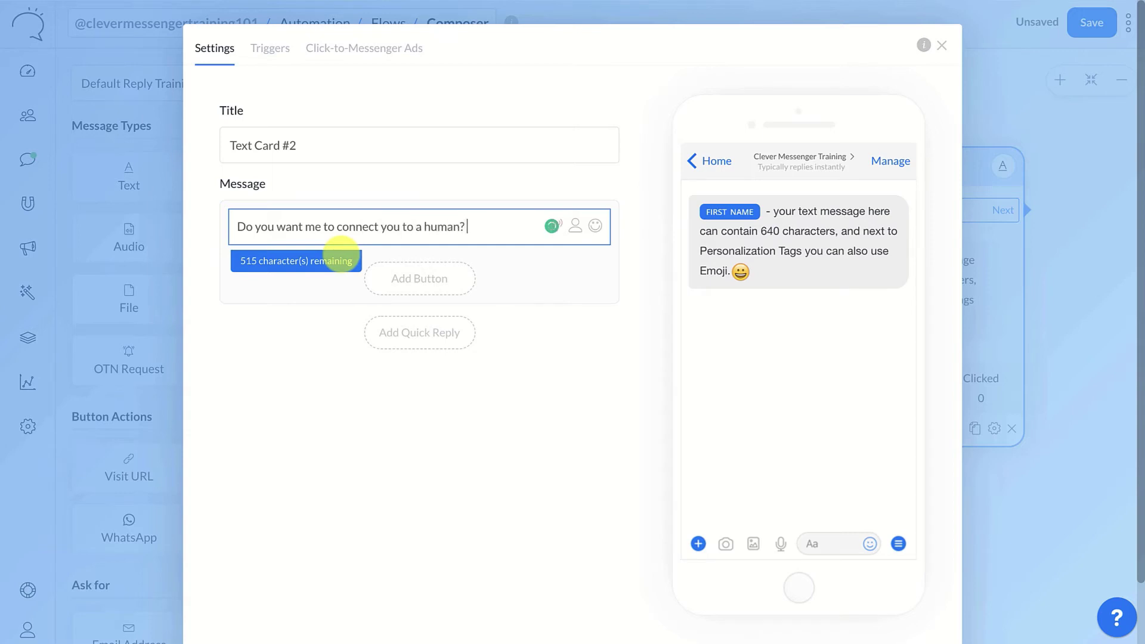
- Add a button labelled "Connect to Human" with a speech bubble emoji to Text Card #2 and save the card
{"action": "left_click", "coordinate": [430, 290]}
{"action": "double_click", "coordinate": [344, 266]}
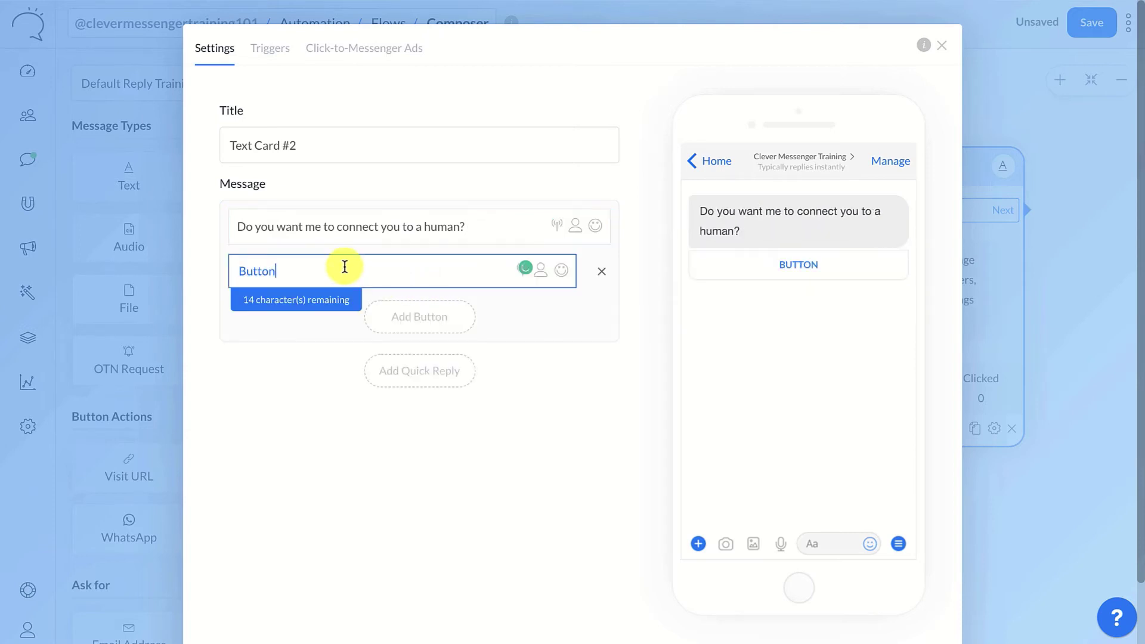
{"action": "type", "text": "Connect to Human"}
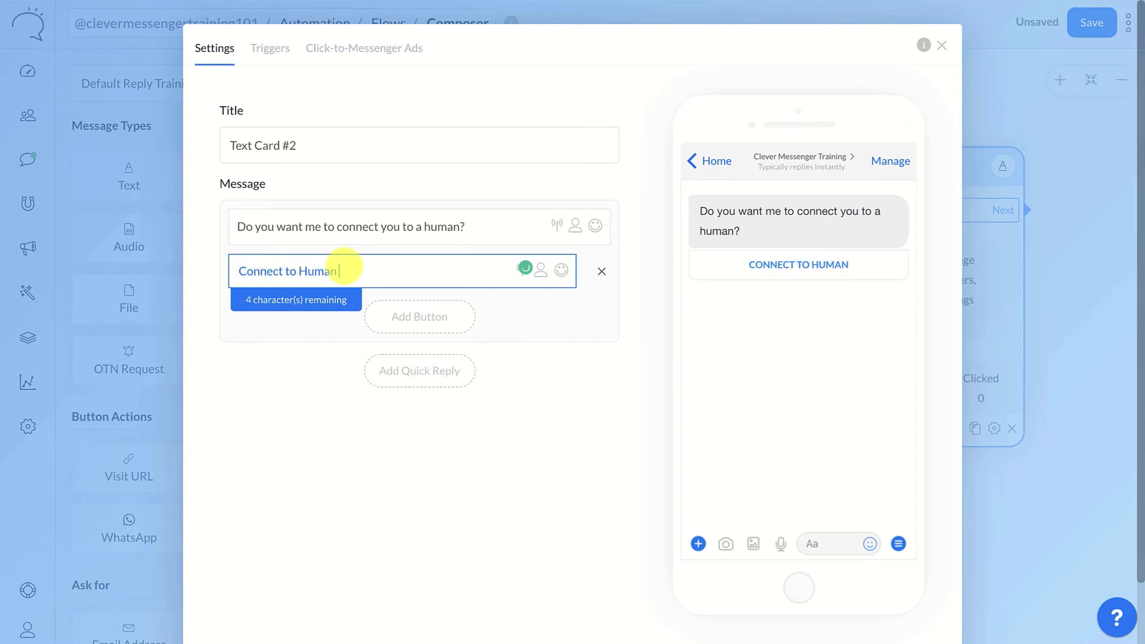
{"action": "left_click", "coordinate": [559, 270]}
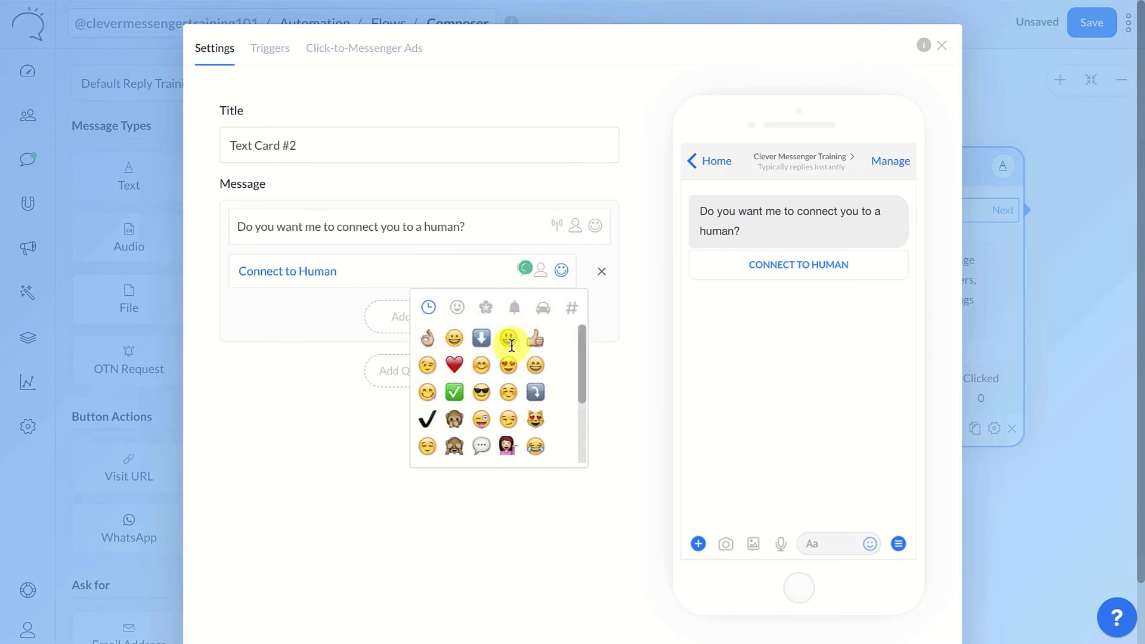
{"action": "left_click", "coordinate": [481, 412]}
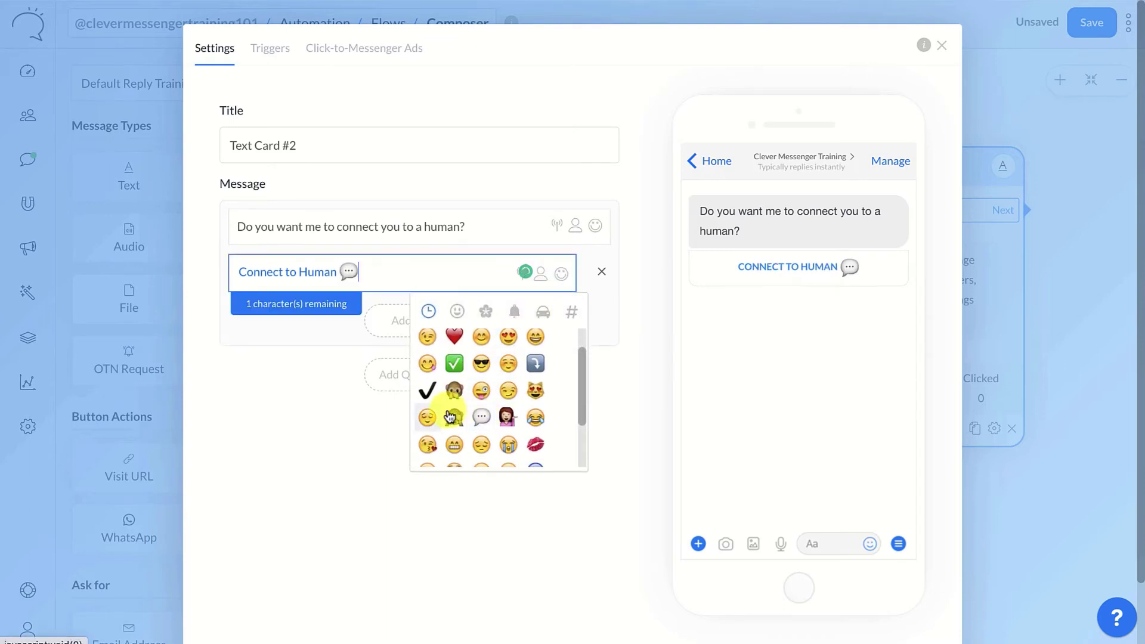
{"action": "left_click", "coordinate": [546, 486]}
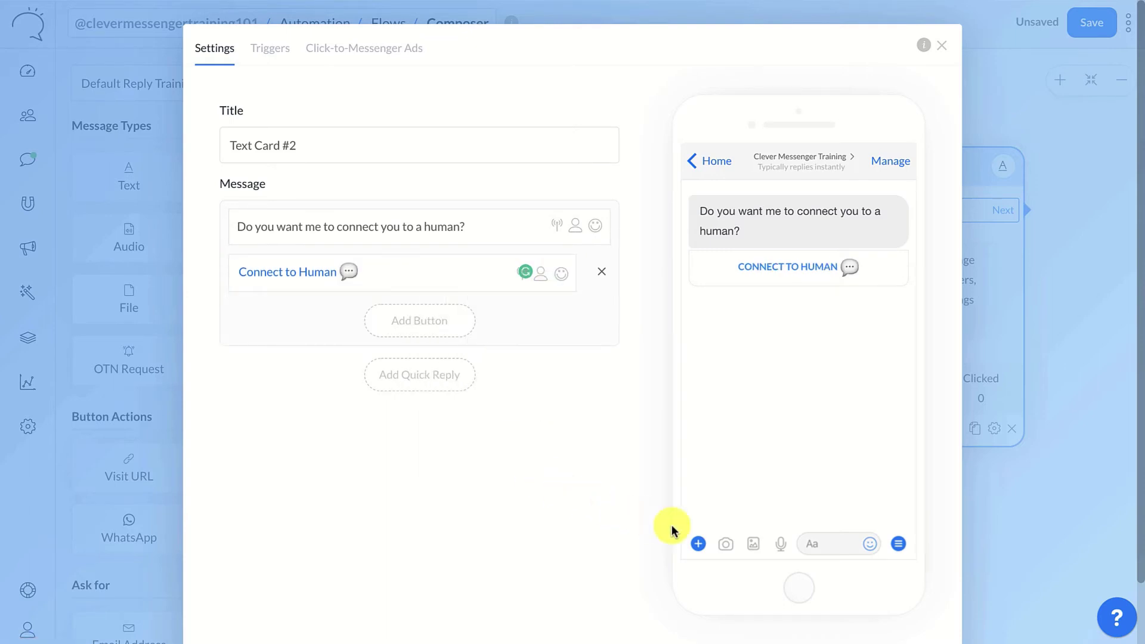
{"action": "scroll", "coordinate": [775, 554], "scroll_direction": "down", "scroll_amount": 2}
{"action": "left_click", "coordinate": [910, 602]}
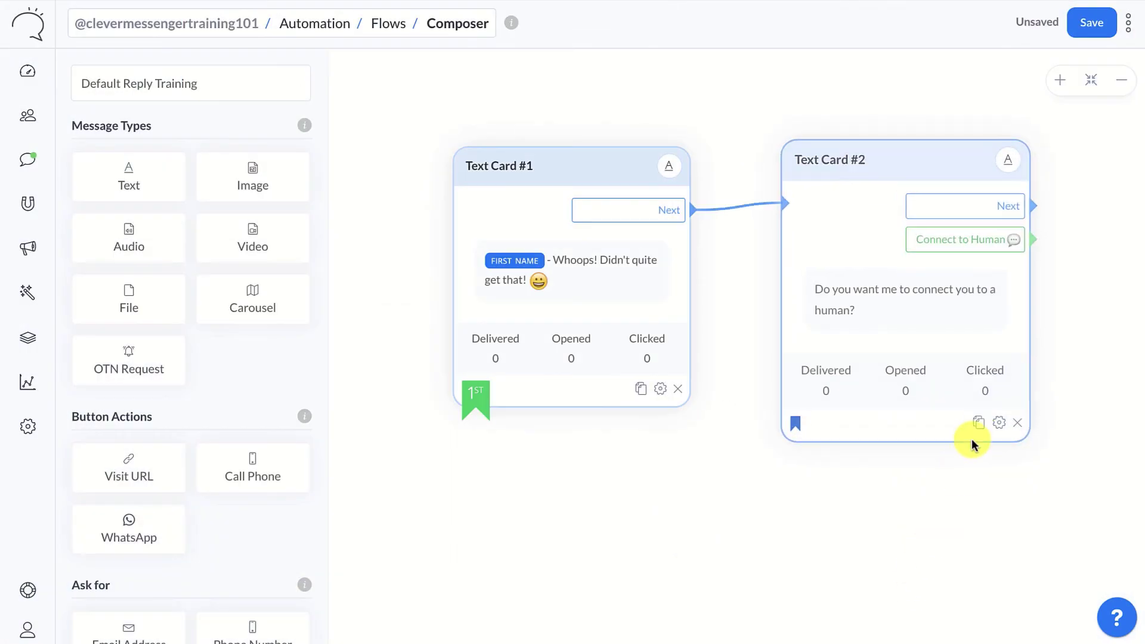
- Add a Perform action card to the flow, placed beyond Text Card #2
{"action": "left_click", "coordinate": [1117, 87]}
{"action": "left_click_drag", "start_coordinate": [909, 179], "coordinate": [799, 127]}
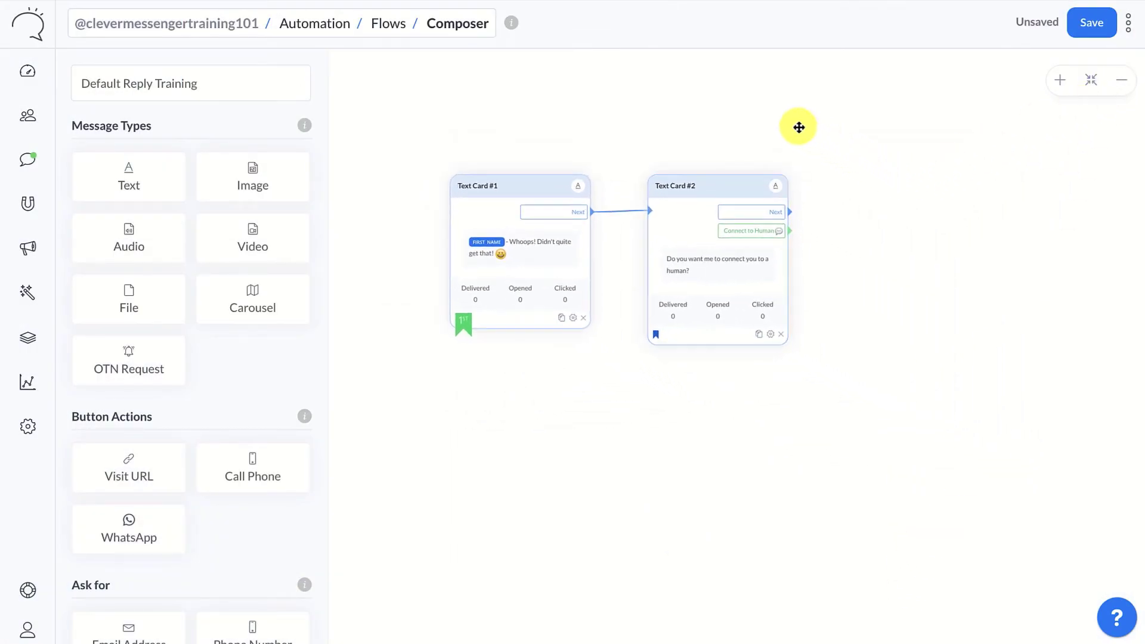
{"action": "scroll", "coordinate": [230, 199], "scroll_direction": "down", "scroll_amount": 6}
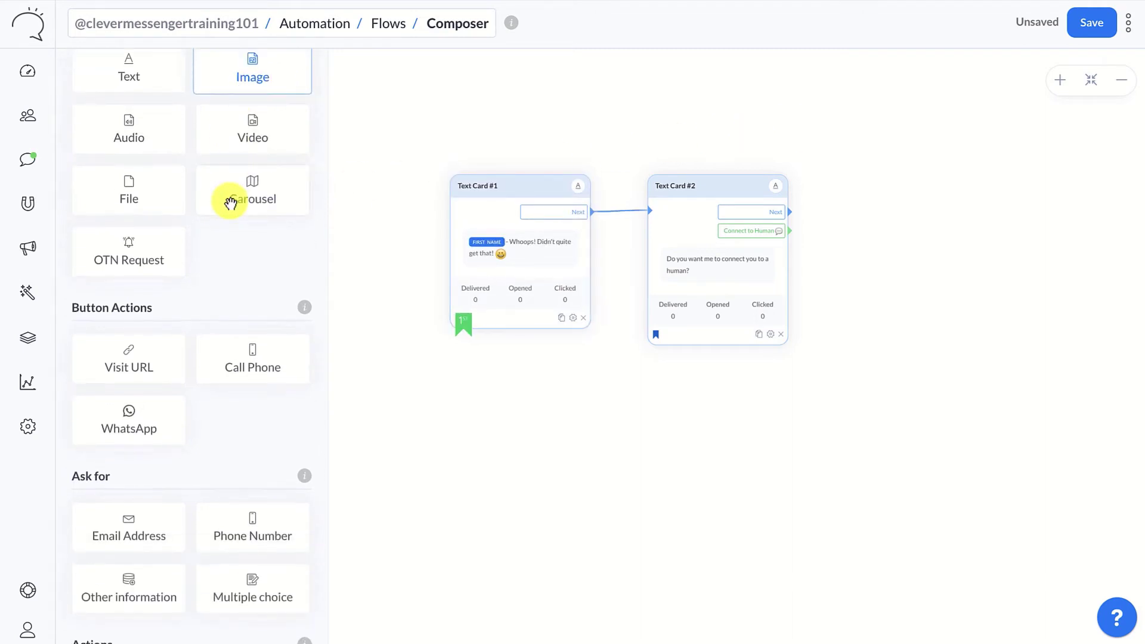
{"action": "scroll", "coordinate": [231, 205], "scroll_direction": "down", "scroll_amount": 2}
{"action": "left_click_drag", "start_coordinate": [238, 340], "coordinate": [882, 217]}
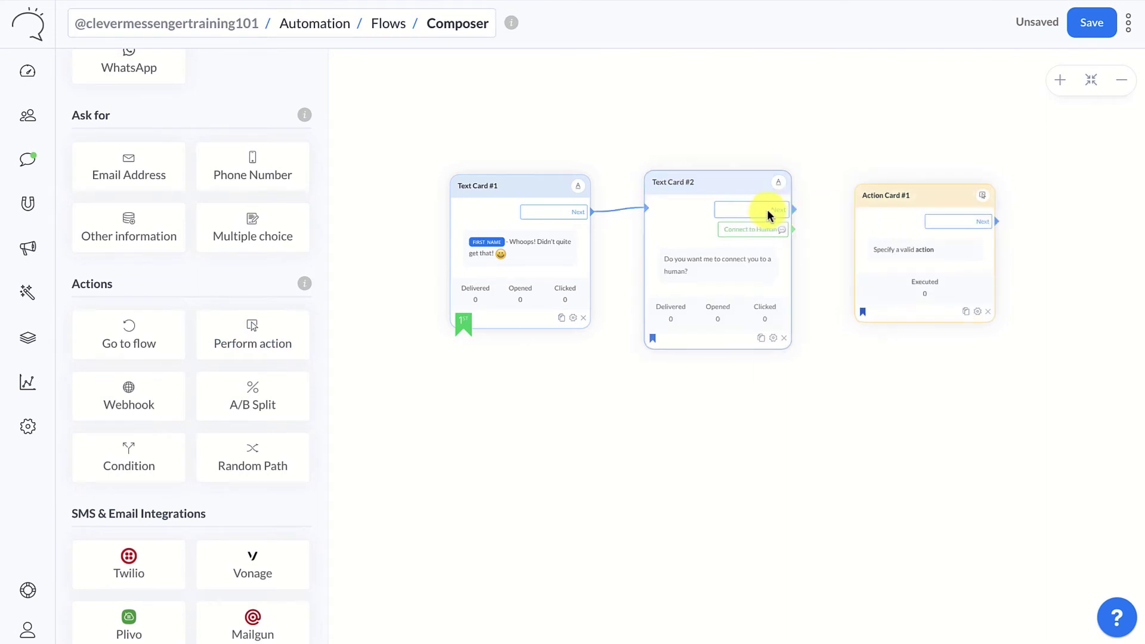
- Connect Text Card #2's "Connect to Human" button output to Action Card #1 and save the connection with immediate sending
{"action": "left_click_drag", "start_coordinate": [766, 212], "coordinate": [810, 173]}
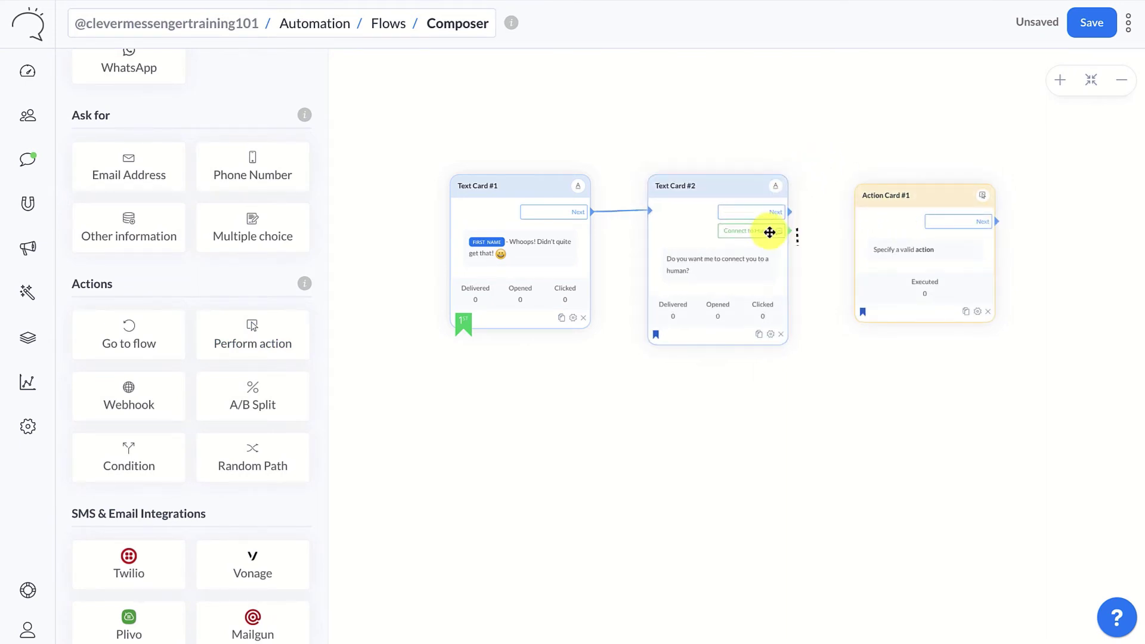
{"action": "left_click_drag", "start_coordinate": [766, 230], "coordinate": [883, 225]}
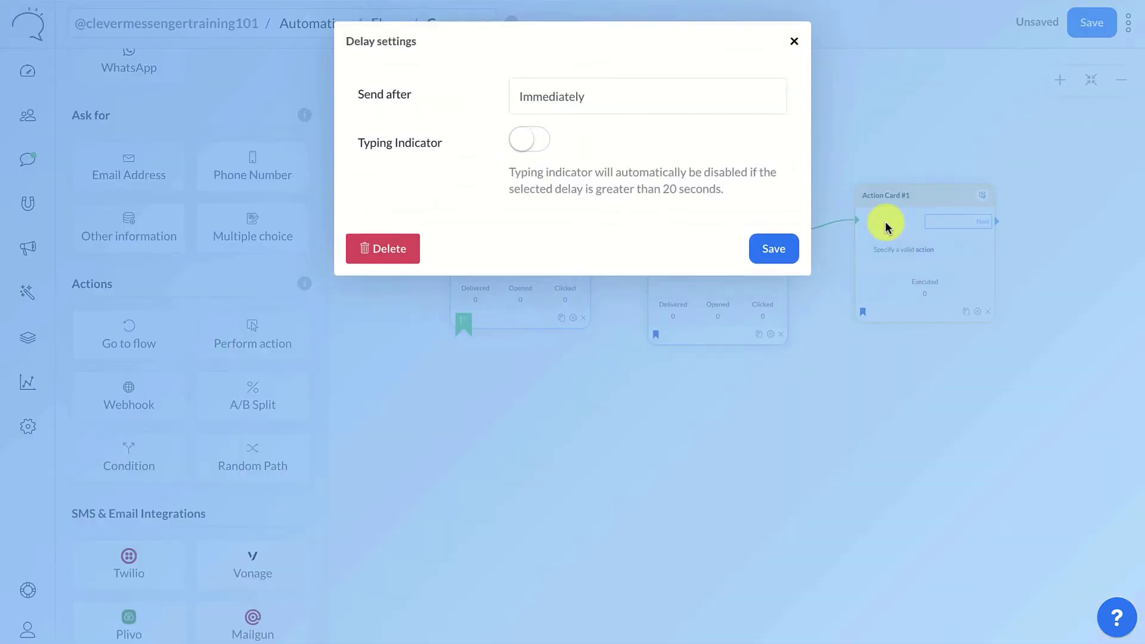
{"action": "left_click", "coordinate": [775, 253]}
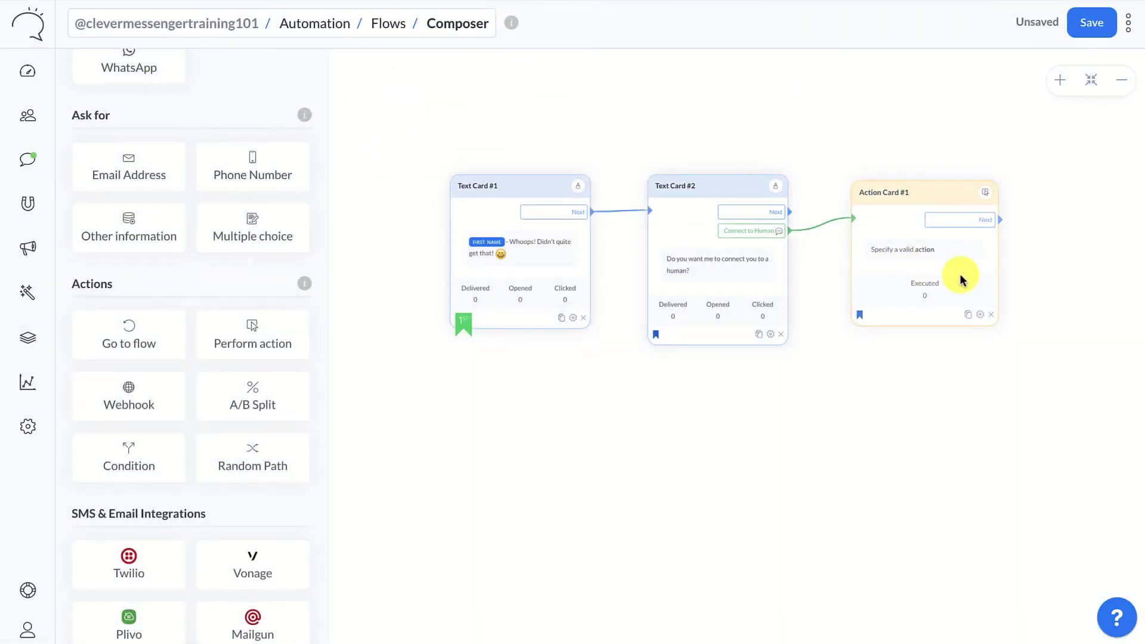
- Set Action Card #1's action type to Notify Via Messenger and choose the team member as the person to notify
{"action": "left_click", "coordinate": [961, 279]}
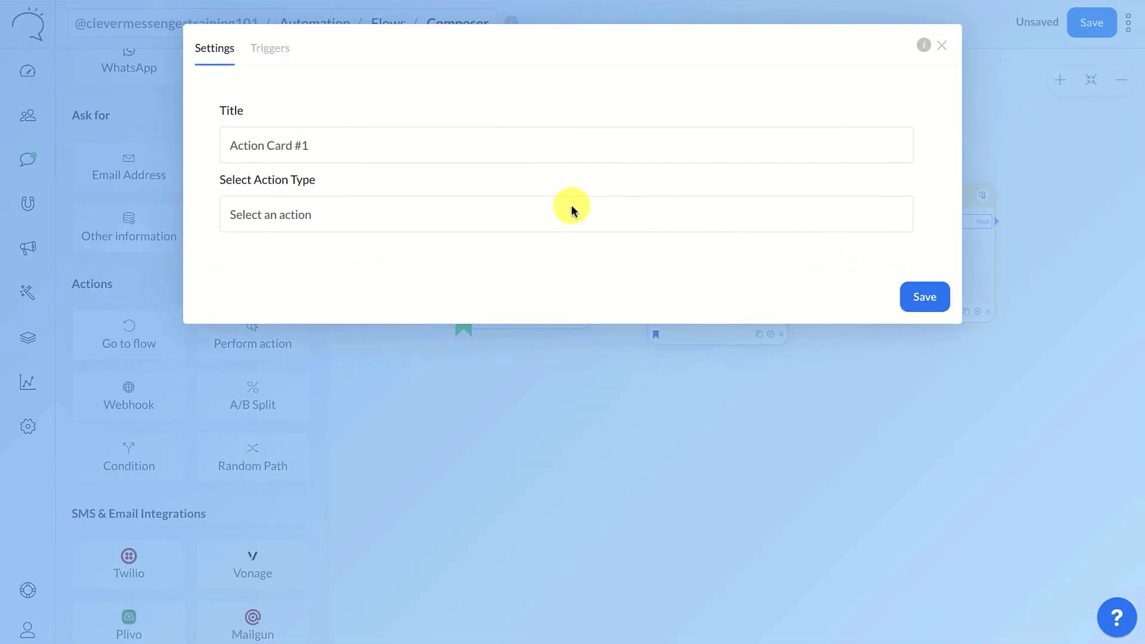
{"action": "left_click", "coordinate": [460, 228]}
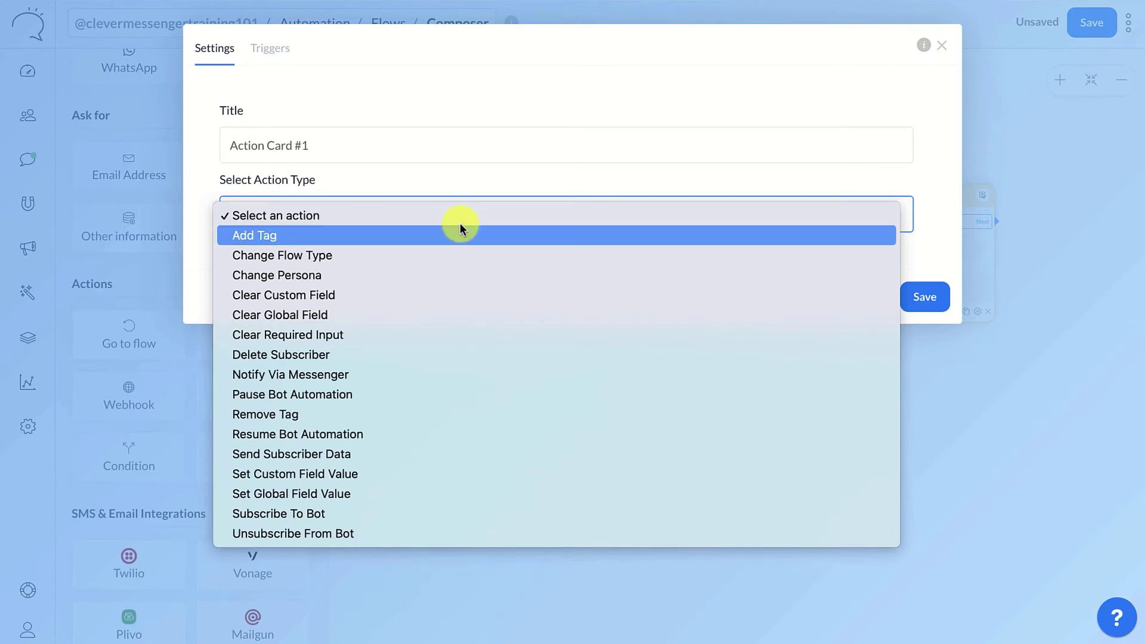
{"action": "left_click", "coordinate": [403, 374]}
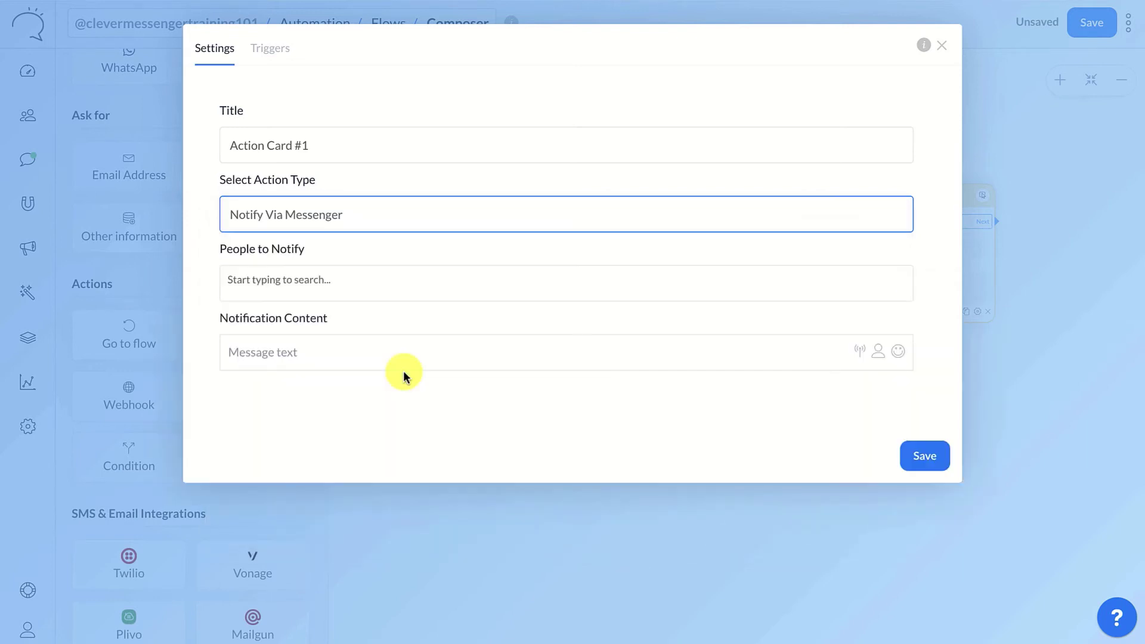
{"action": "left_click", "coordinate": [365, 282]}
{"action": "type", "text": "st"}
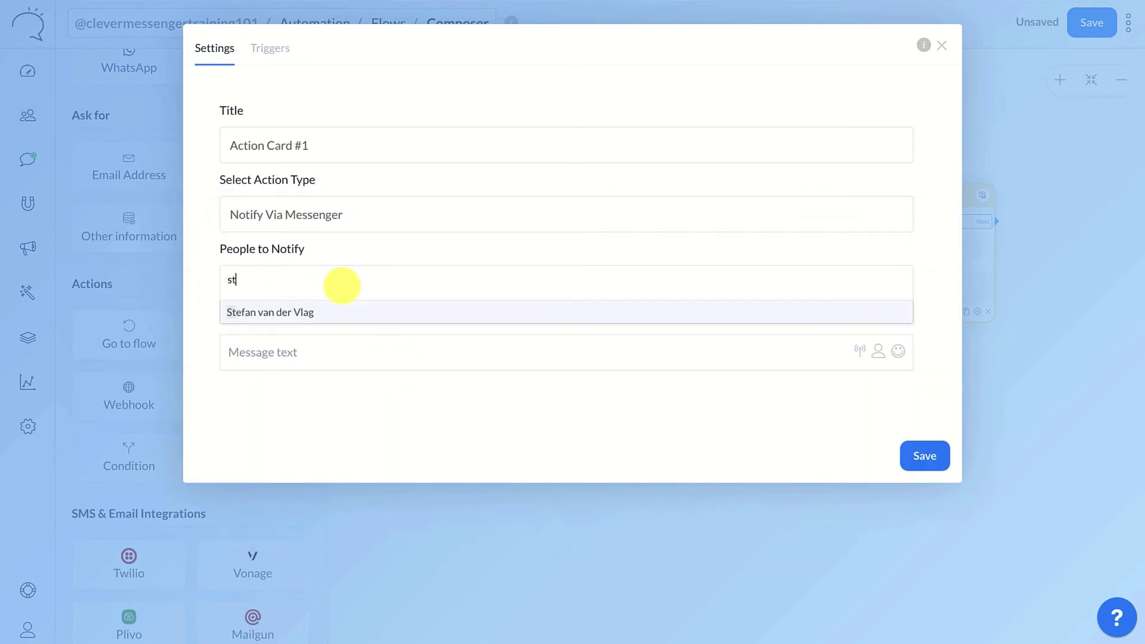
{"action": "left_click", "coordinate": [301, 319]}
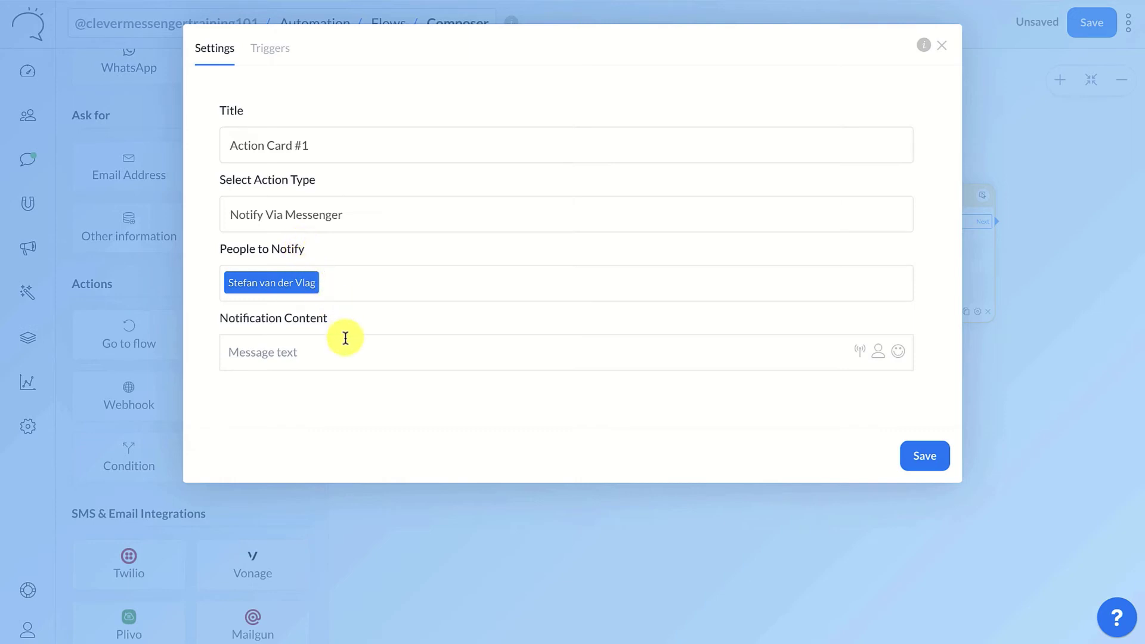
- Write the notification content as the Full Name tag followed by "needs attention. Please follow up with this subscriber via Live Chat!"
{"action": "left_click", "coordinate": [314, 352]}
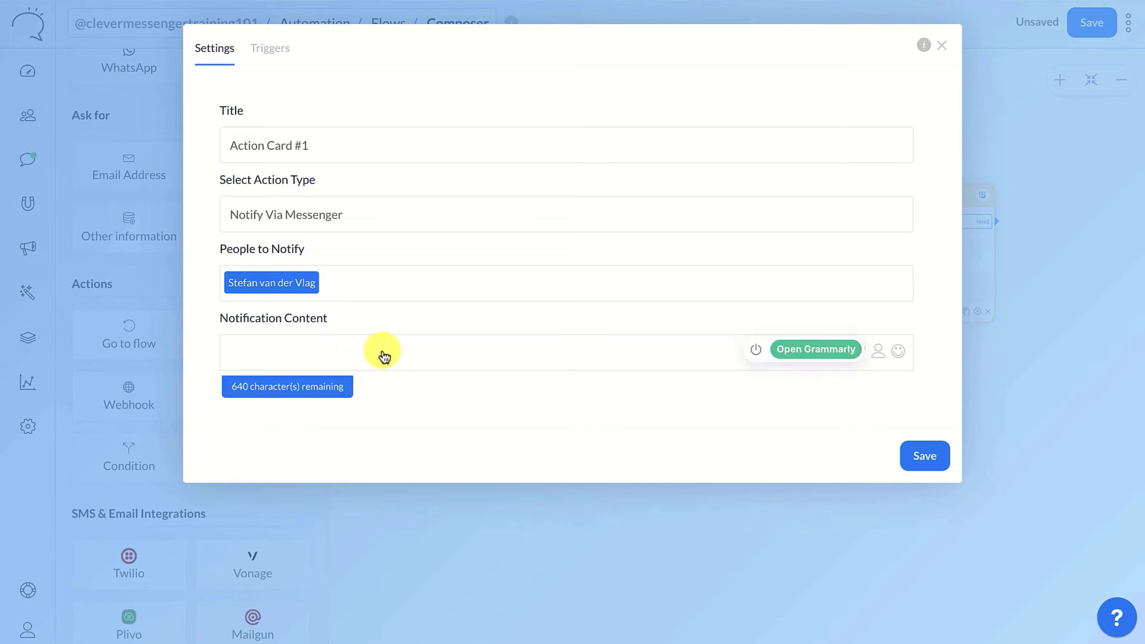
{"action": "left_click", "coordinate": [877, 352]}
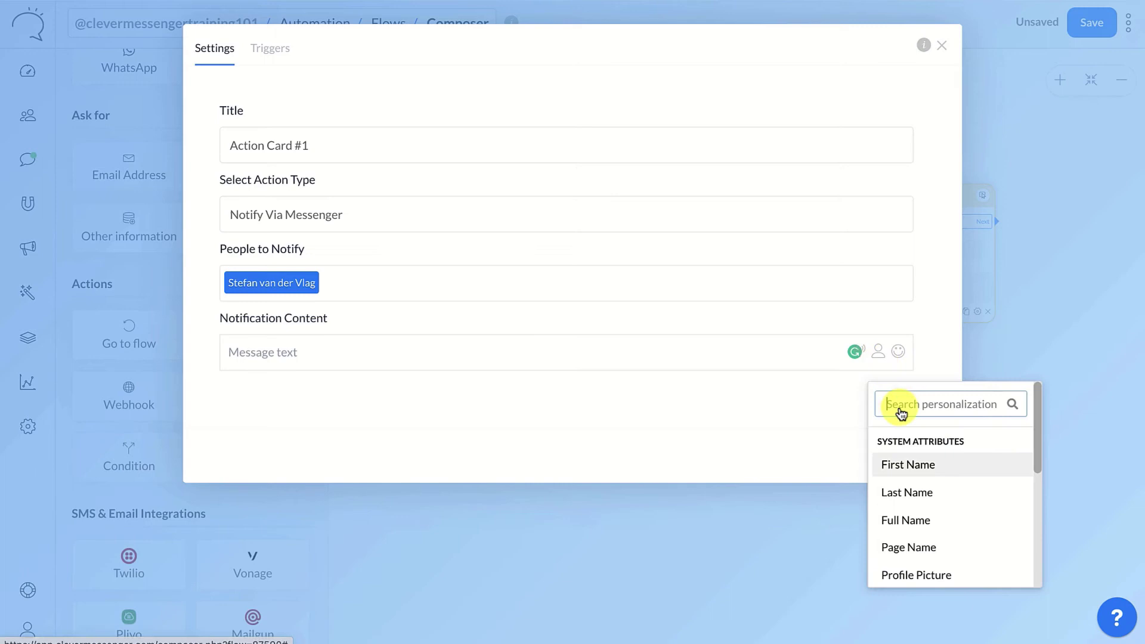
{"action": "left_click", "coordinate": [944, 523]}
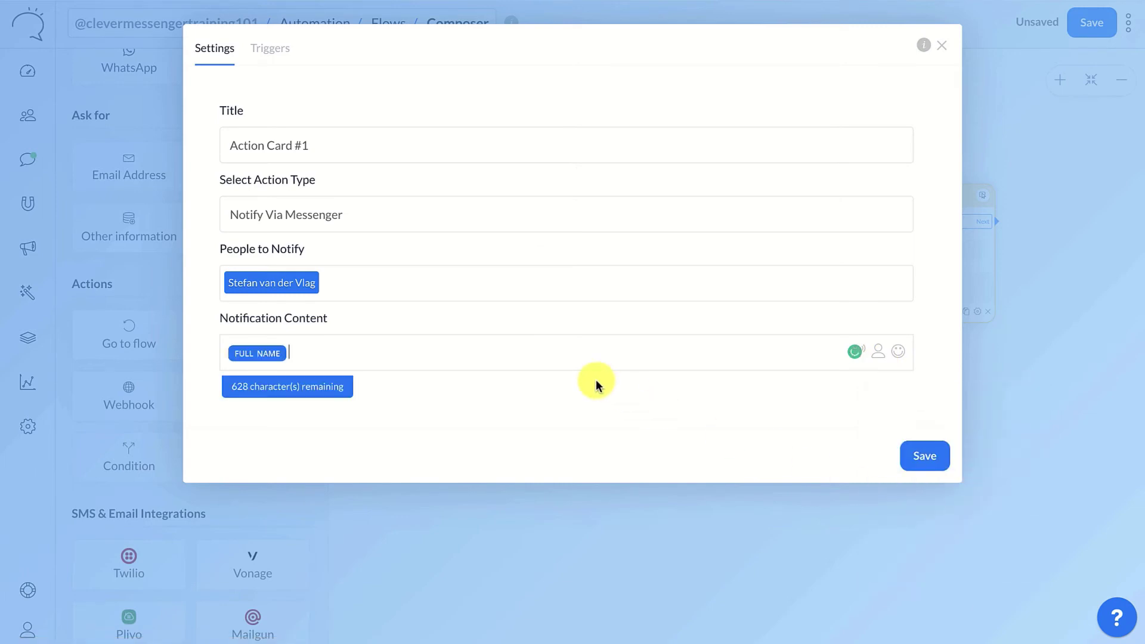
{"action": "type", "text": "needs attentu"}
{"action": "key", "text": "BackSpace"}
{"action": "type", "text": "ion."}
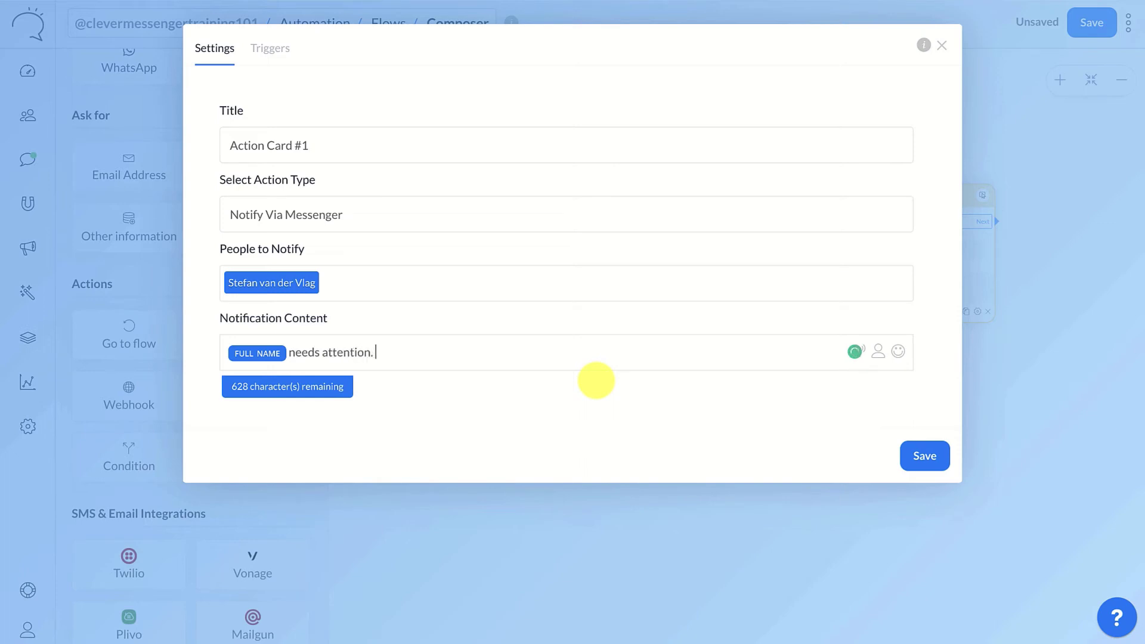
{"action": "type", "text": " Please follow up with"}
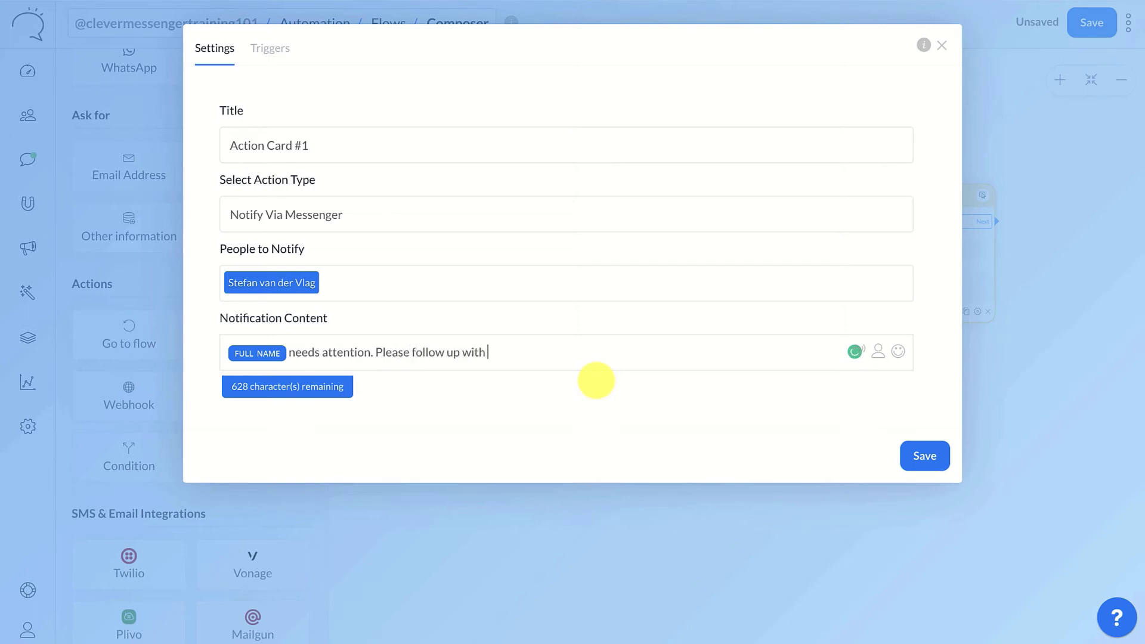
{"action": "type", "text": " this subscriber via "}
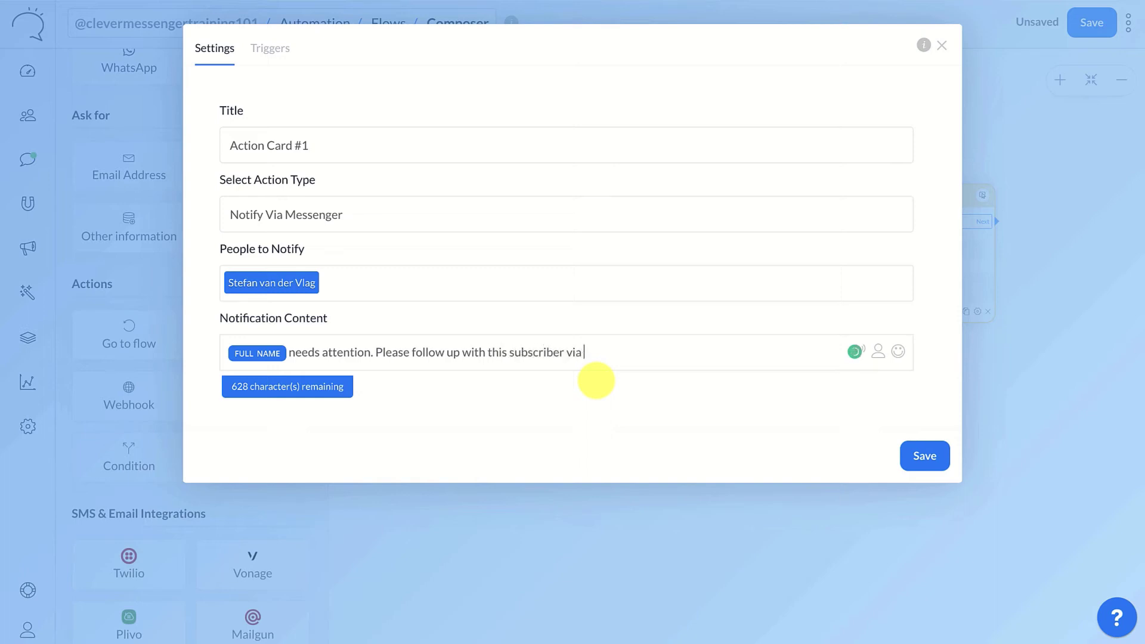
{"action": "type", "text": "Live Chat!"}
- Append three bell emojis to the notification content and save Action Card #1
{"action": "left_click", "coordinate": [897, 351]}
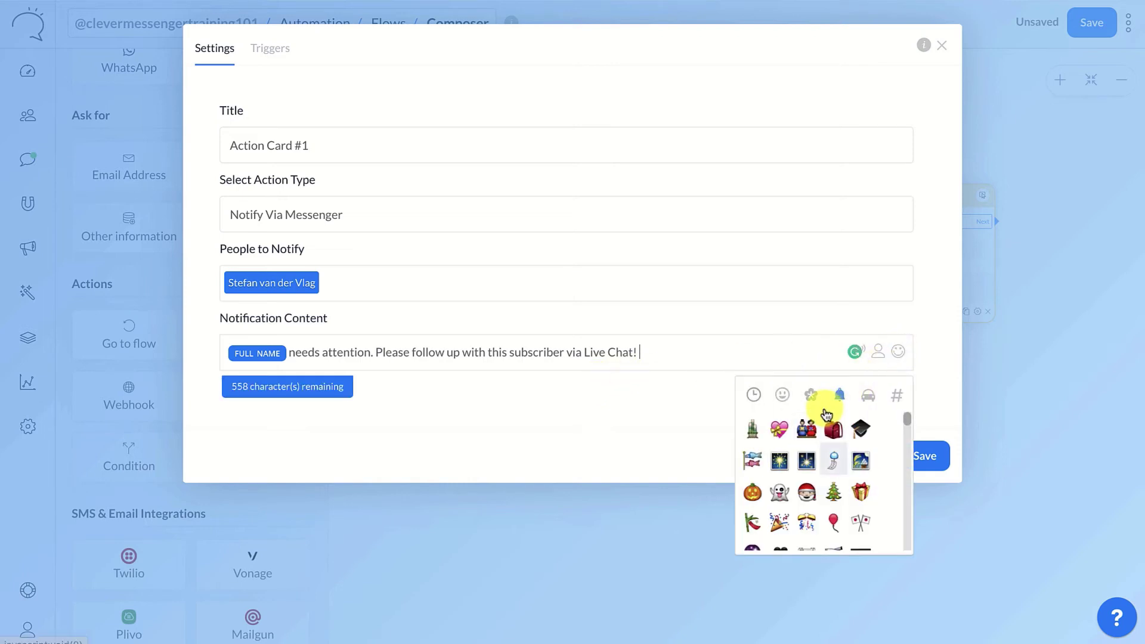
{"action": "scroll", "coordinate": [825, 413], "scroll_direction": "down", "scroll_amount": 3}
{"action": "scroll", "coordinate": [826, 414], "scroll_direction": "down", "scroll_amount": 2}
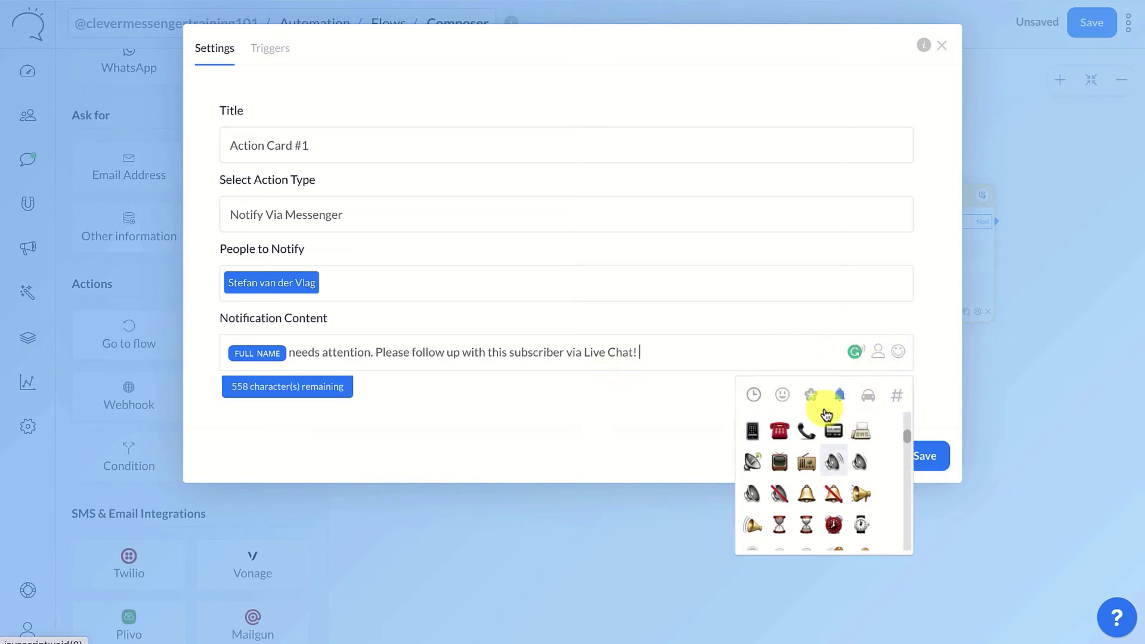
{"action": "scroll", "coordinate": [826, 415], "scroll_direction": "down", "scroll_amount": 1}
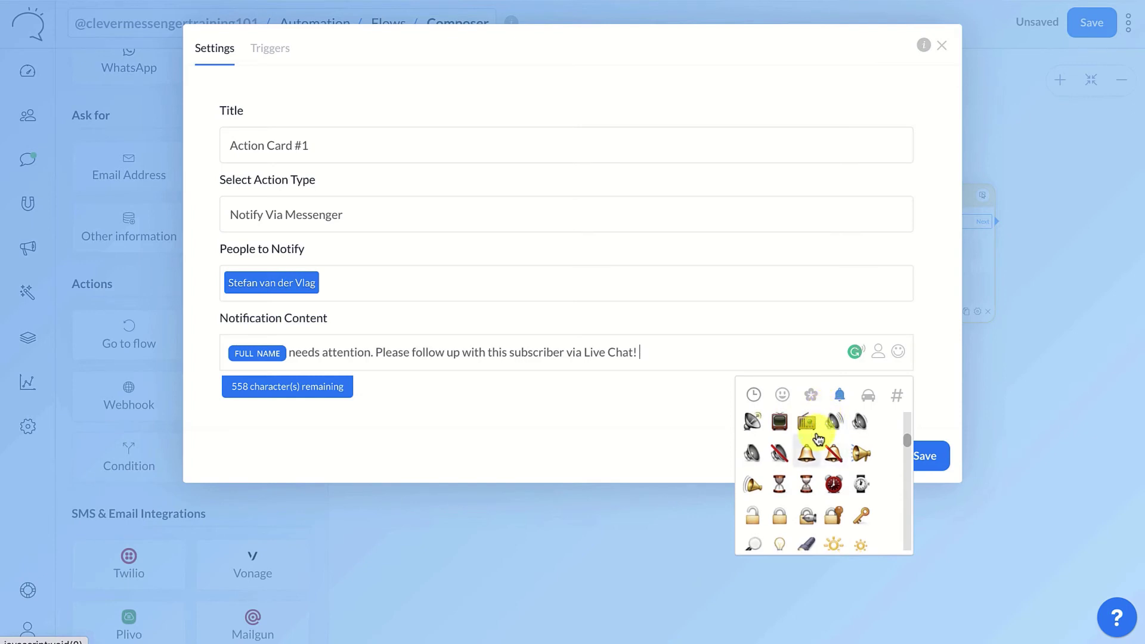
{"action": "left_click", "coordinate": [808, 456]}
{"action": "left_click", "coordinate": [807, 456]}
{"action": "left_click", "coordinate": [807, 456]}
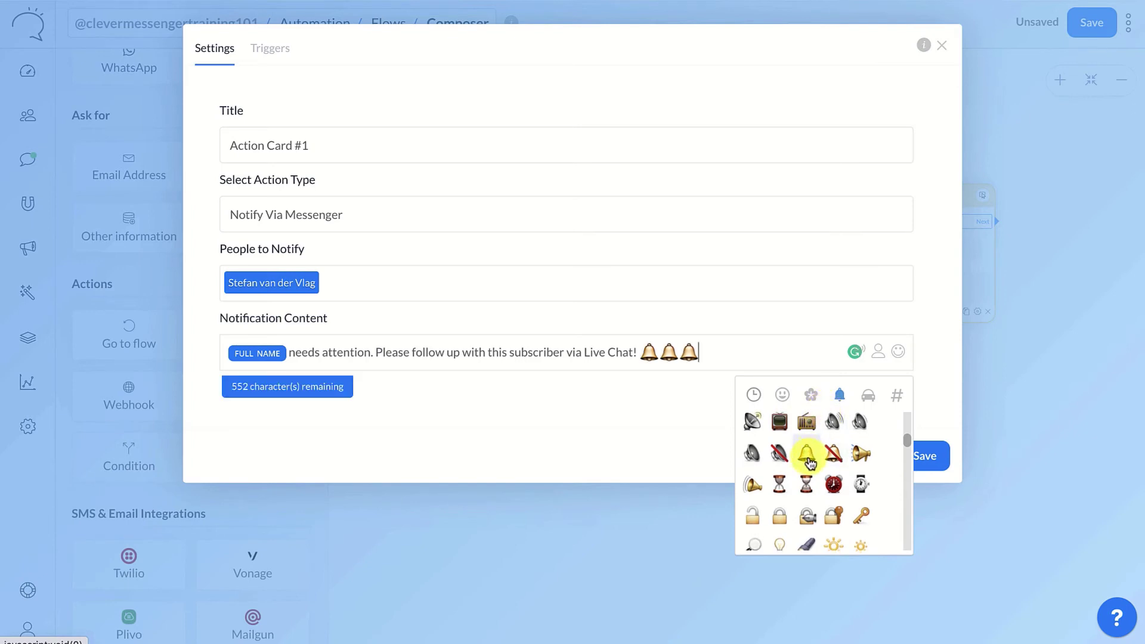
{"action": "left_click", "coordinate": [660, 425]}
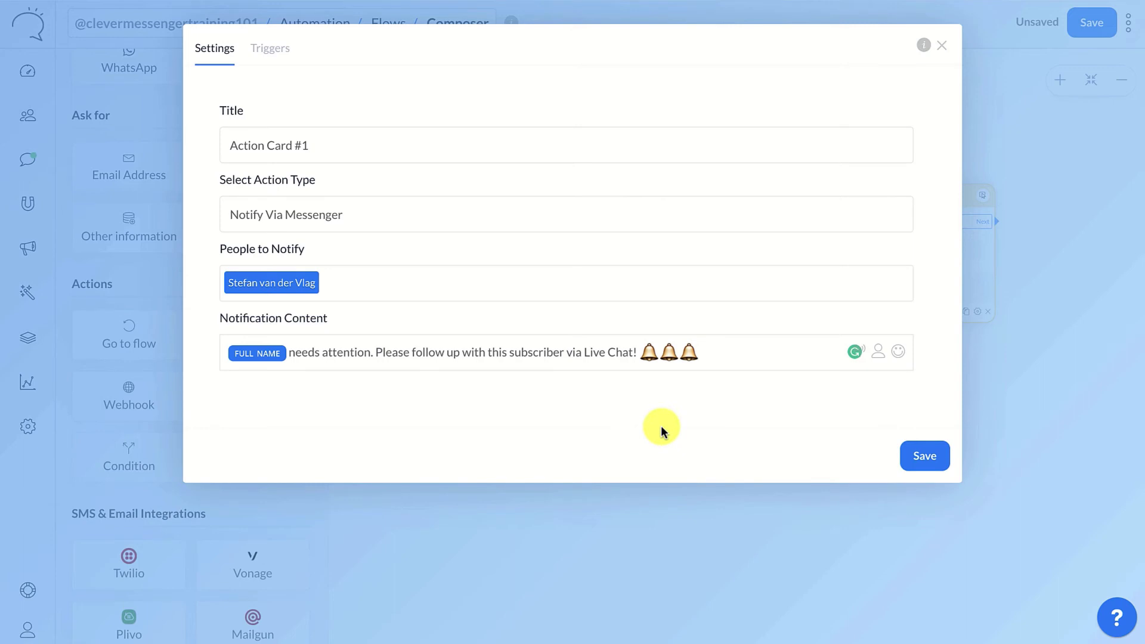
{"action": "left_click", "coordinate": [918, 458]}
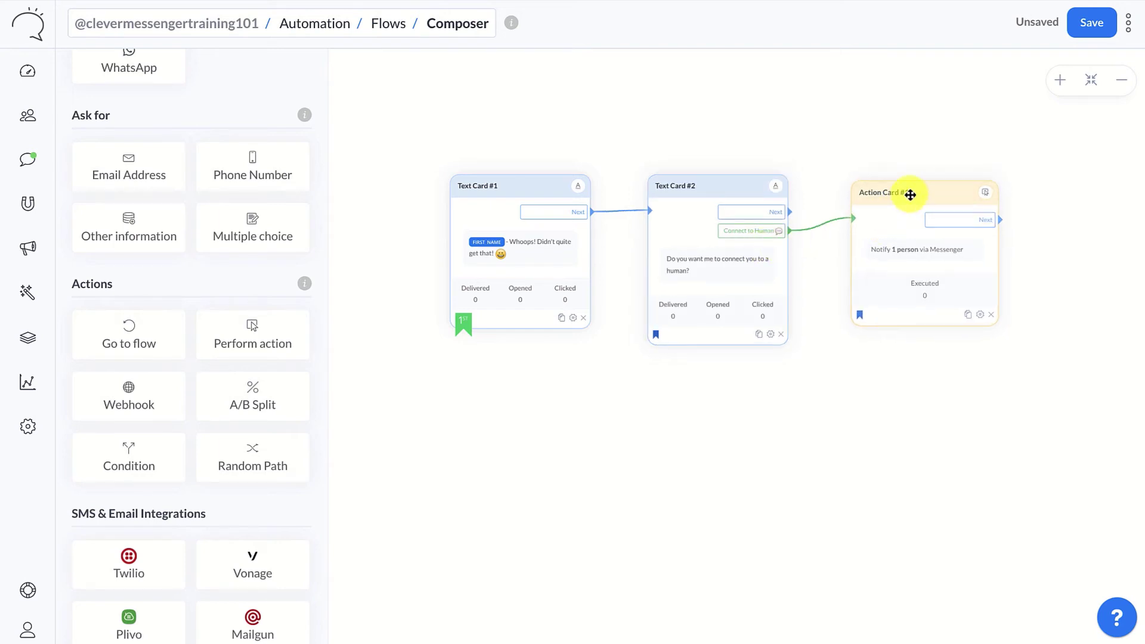
- Add a new text card below Text Card #1 and connect Action Card #1's Next output to it
{"action": "left_click_drag", "start_coordinate": [906, 191], "coordinate": [910, 188]}
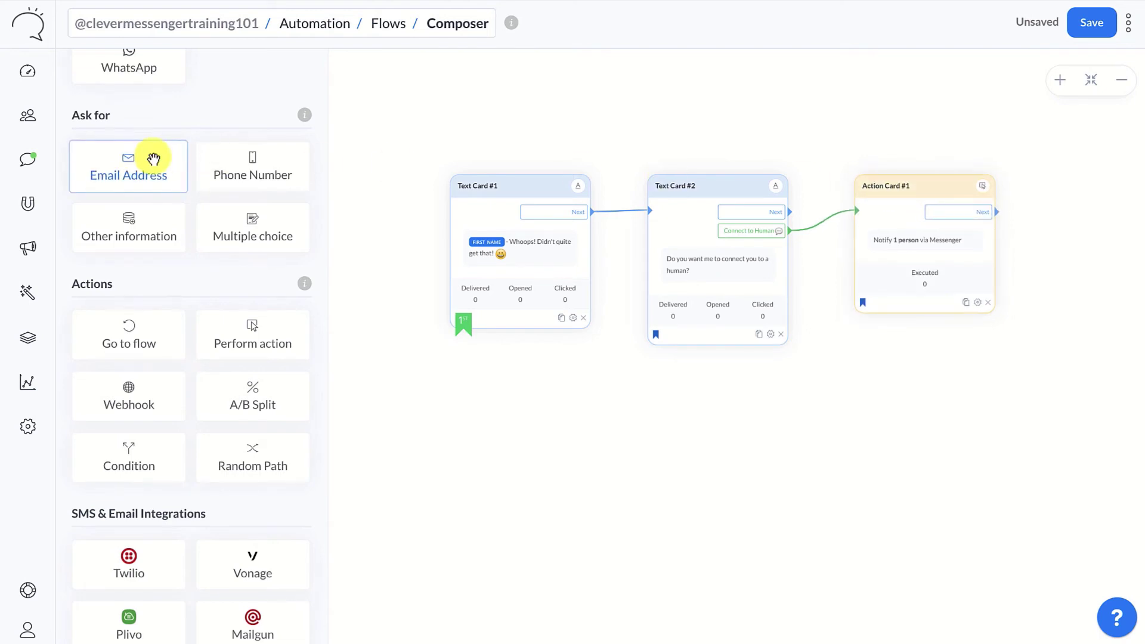
{"action": "scroll", "coordinate": [153, 158], "scroll_direction": "up", "scroll_amount": 8}
{"action": "left_click_drag", "start_coordinate": [154, 161], "coordinate": [496, 397]}
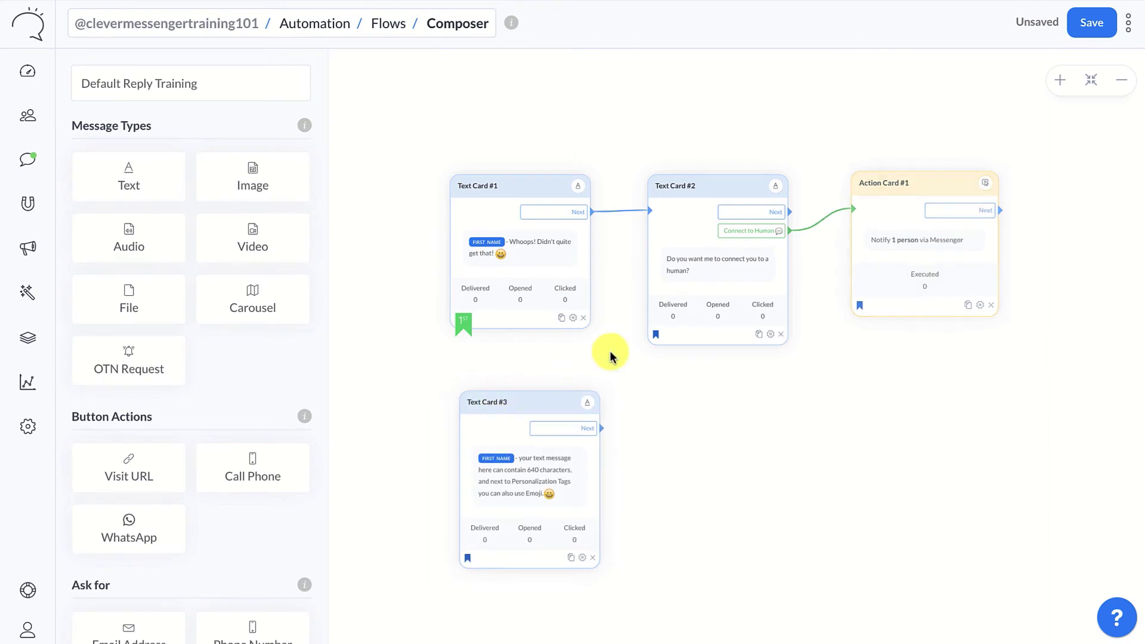
{"action": "left_click_drag", "start_coordinate": [951, 220], "coordinate": [518, 416]}
{"action": "left_click", "coordinate": [773, 225]}
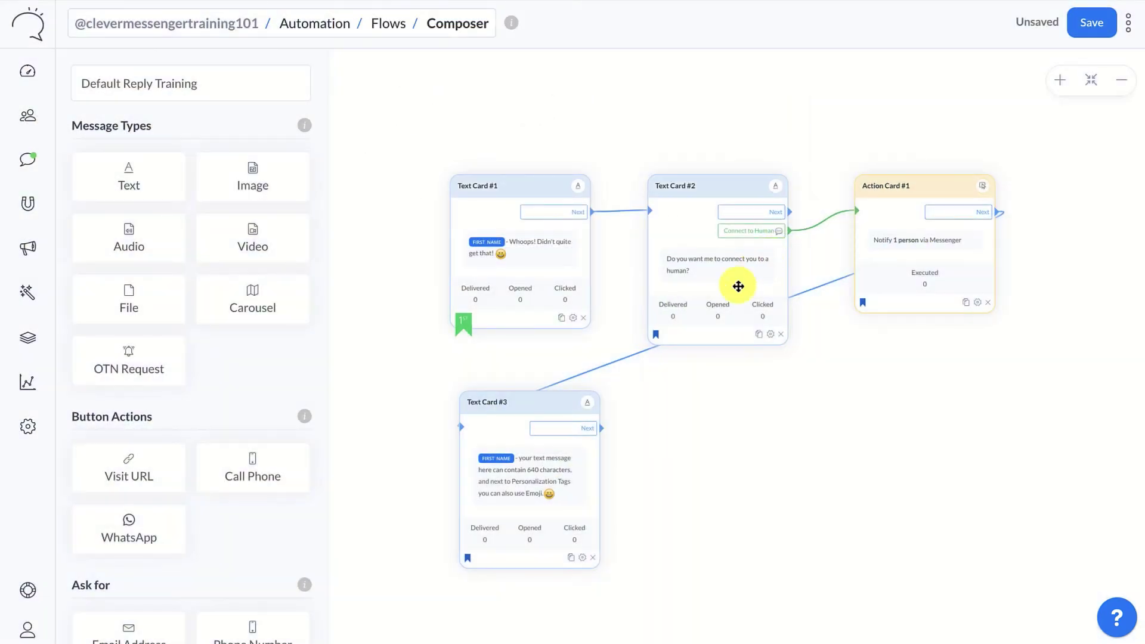
- Replace Text Card #3's wording between the first name tag and emoji with "Alrighty! A Humanoid has been alerted! Help is on the way. Please stand by."
{"action": "left_click", "coordinate": [535, 475]}
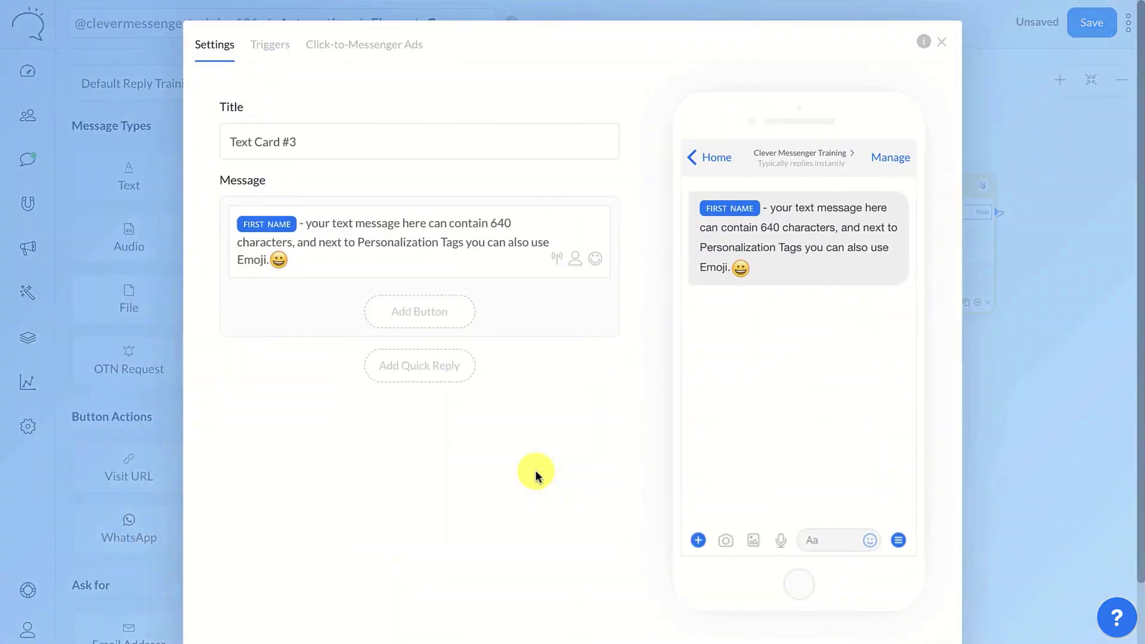
{"action": "left_click_drag", "start_coordinate": [304, 227], "coordinate": [268, 256]}
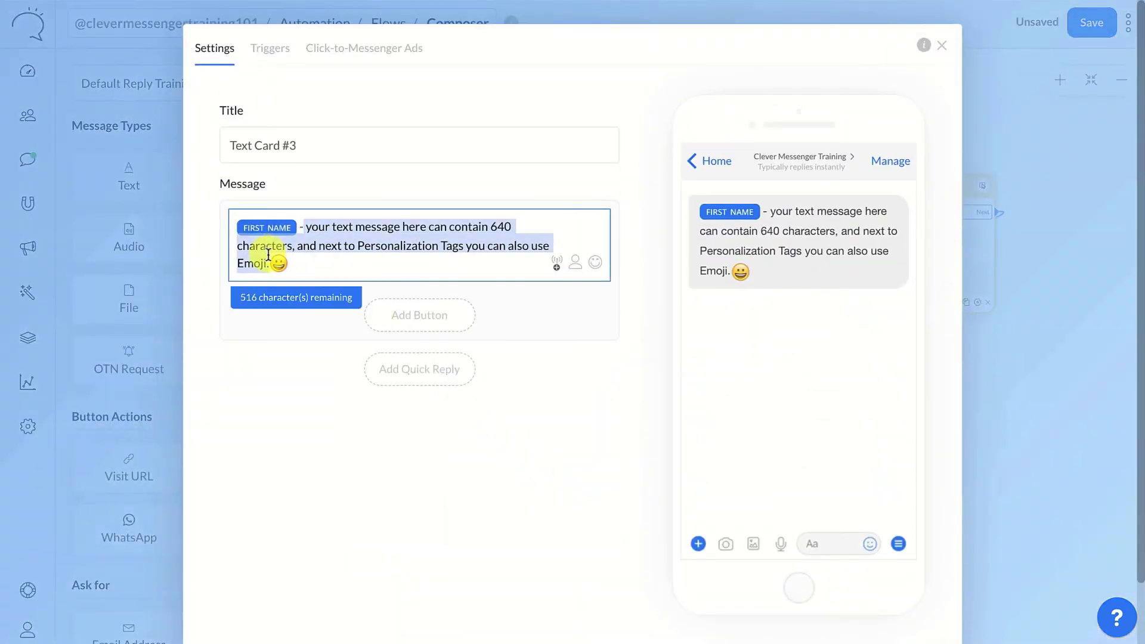
{"action": "type", "text": "Alrighty!"}
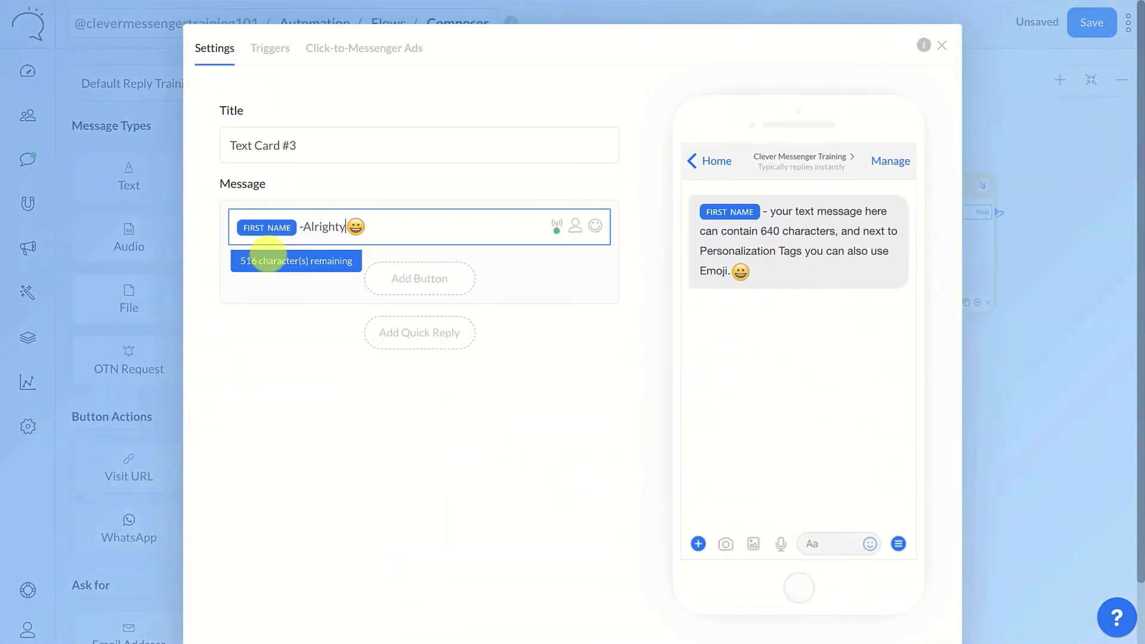
{"action": "type", "text": " A Humanoi"}
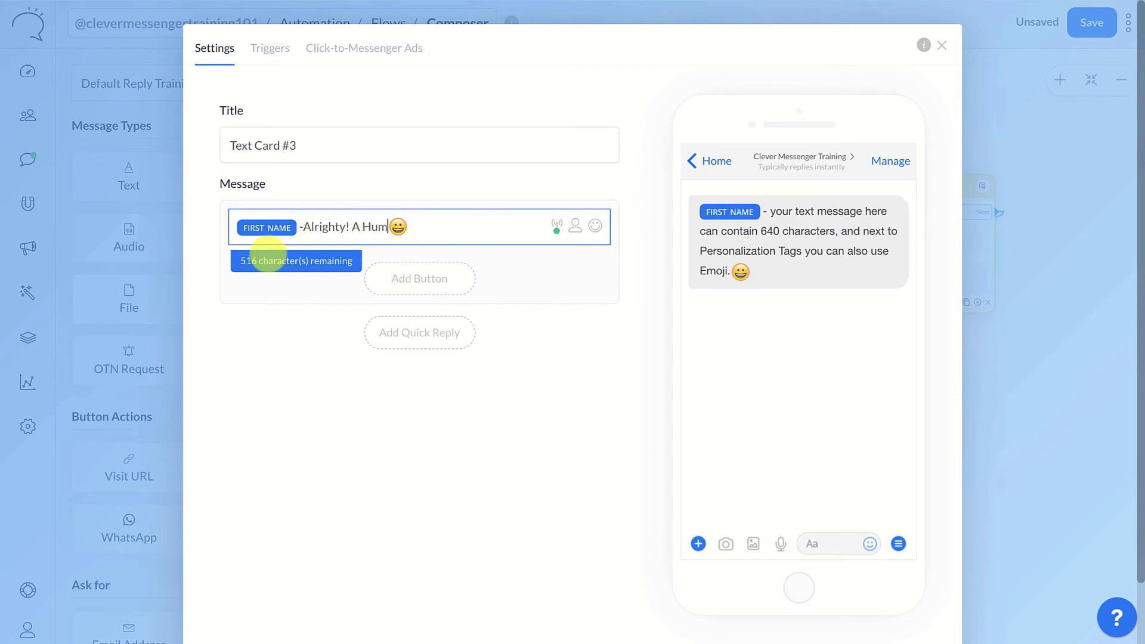
{"action": "type", "text": "d has bee"}
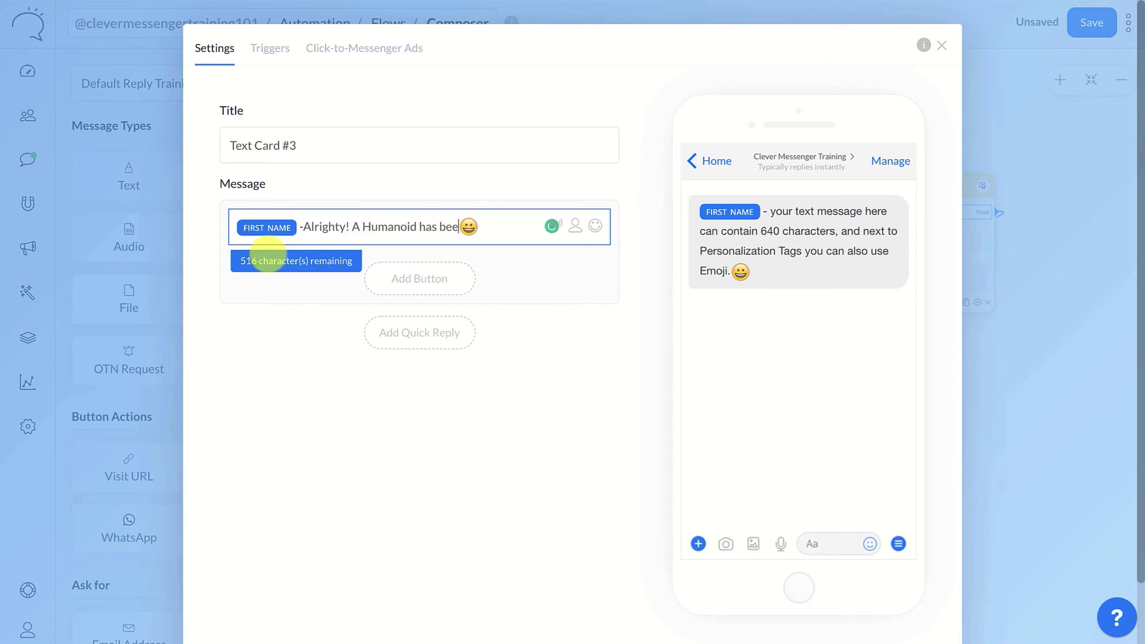
{"action": "type", "text": "n alle"}
{"action": "type", "text": "rted"}
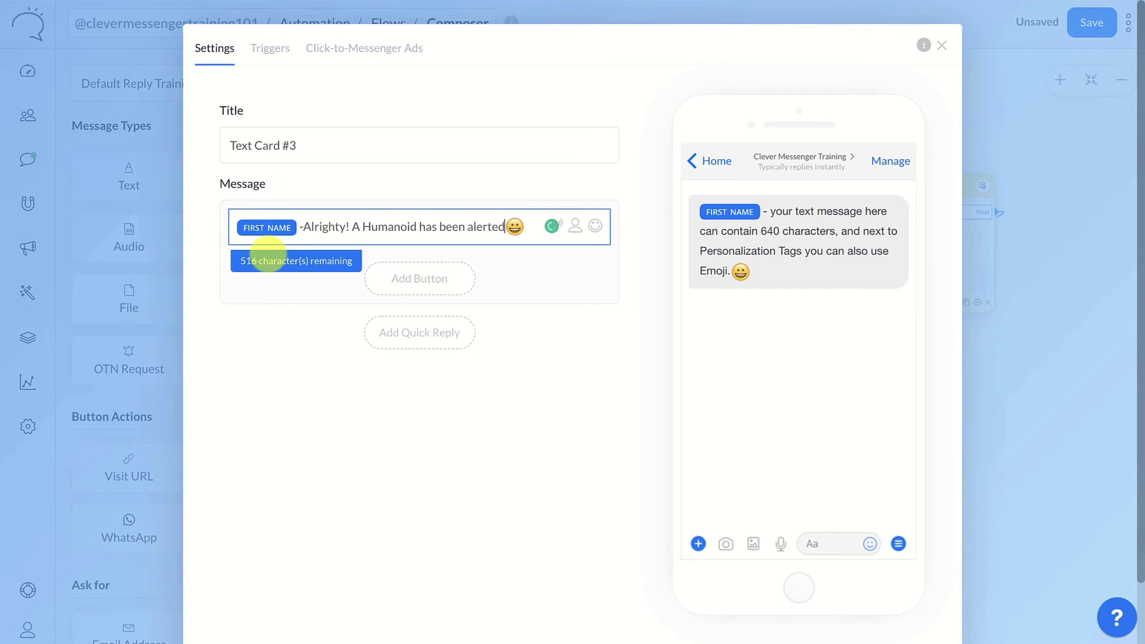
{"action": "type", "text": "! Help is"}
{"action": "type", "text": " on the wa"}
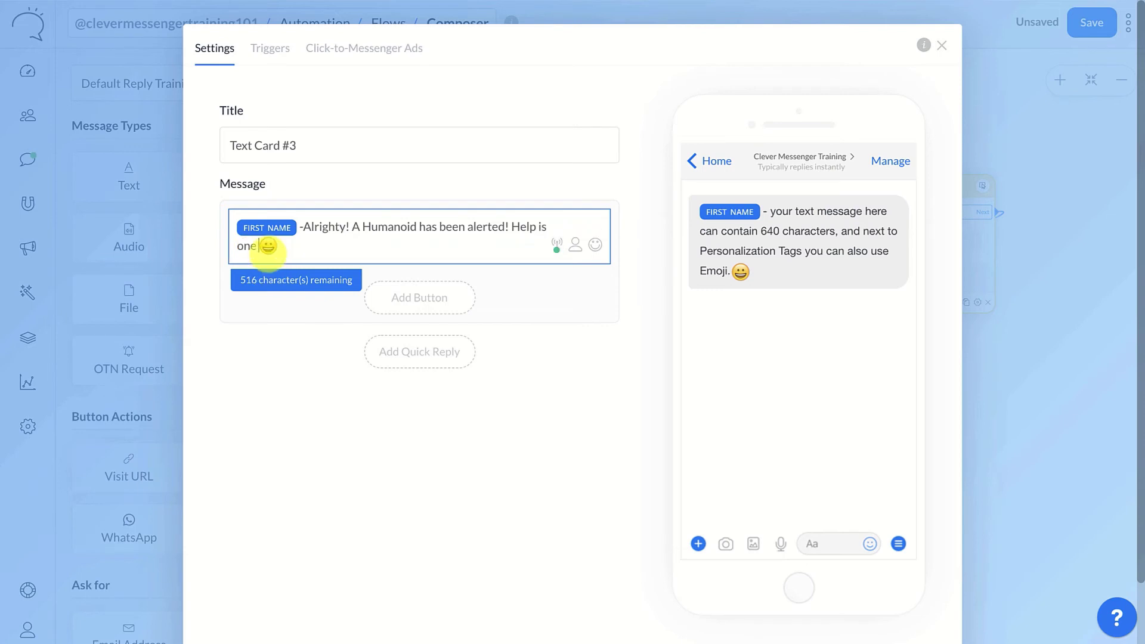
{"action": "type", "text": "y. Please stand"}
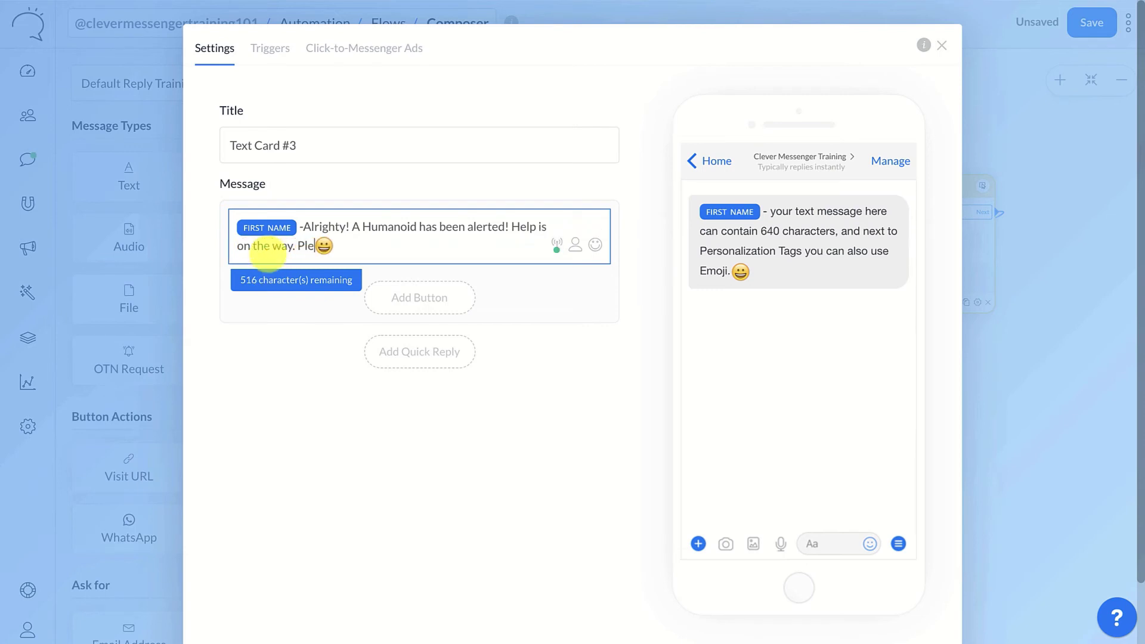
{"action": "type", "text": " by."}
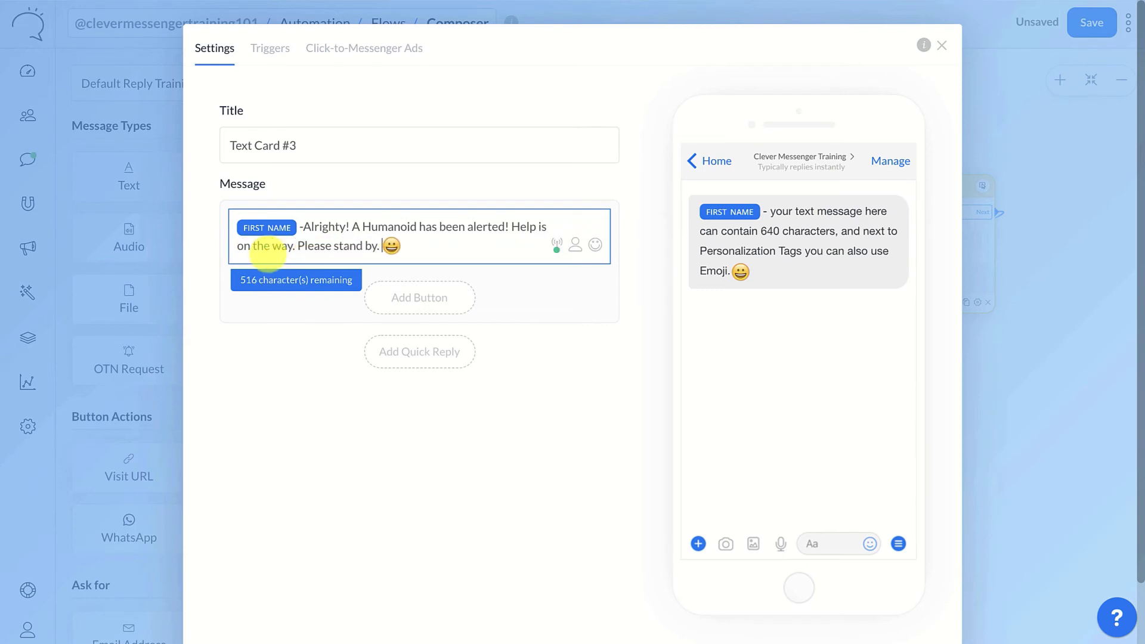
- End Text Card #3's message with "Please stand by!" and replace its grinning emoji with a thumbs-up emoji
{"action": "key", "text": "BackSpace"}
{"action": "key", "text": "BackSpace"}
{"action": "type", "text": "!"}
{"action": "key", "text": "Right"}
{"action": "key", "text": "BackSpace"}
{"action": "left_click", "coordinate": [595, 243]}
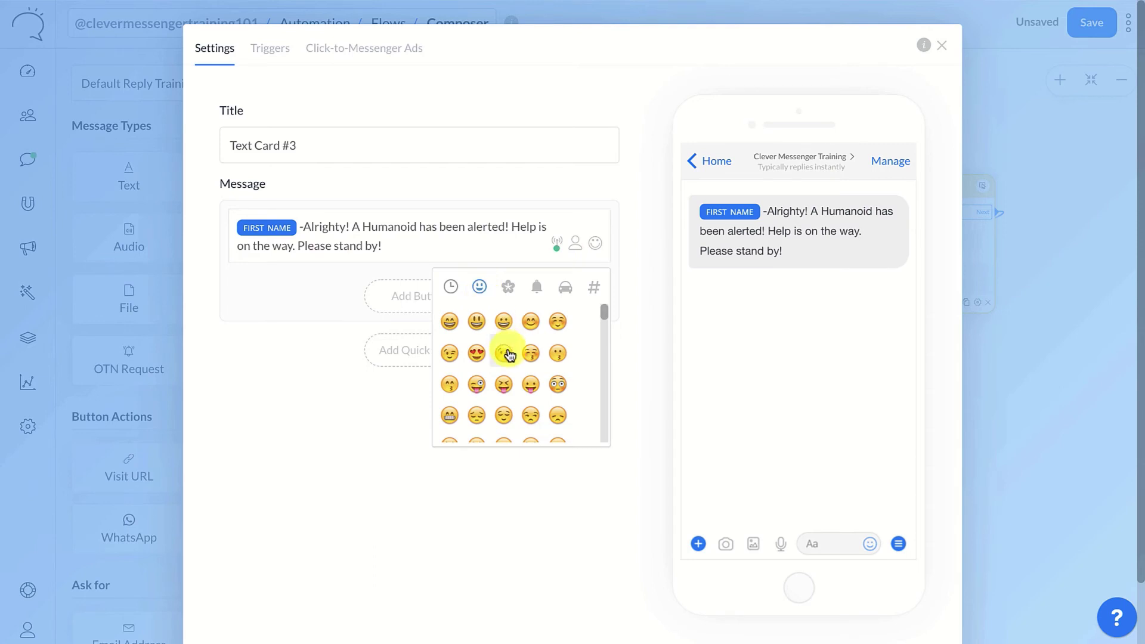
{"action": "scroll", "coordinate": [510, 355], "scroll_direction": "down", "scroll_amount": 6}
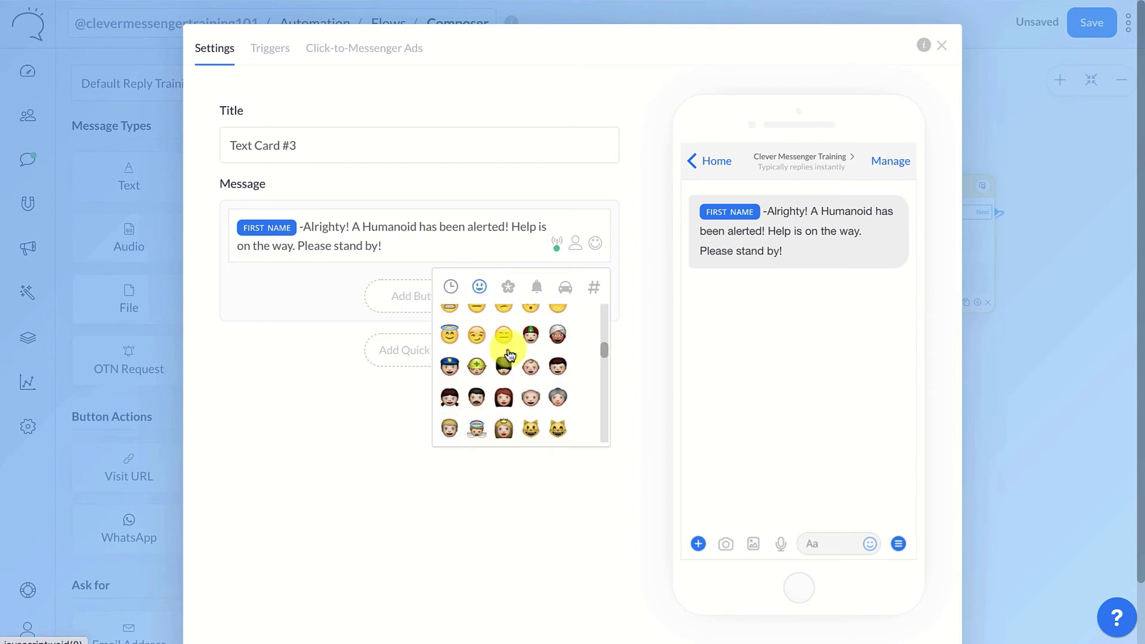
{"action": "scroll", "coordinate": [510, 355], "scroll_direction": "down", "scroll_amount": 4}
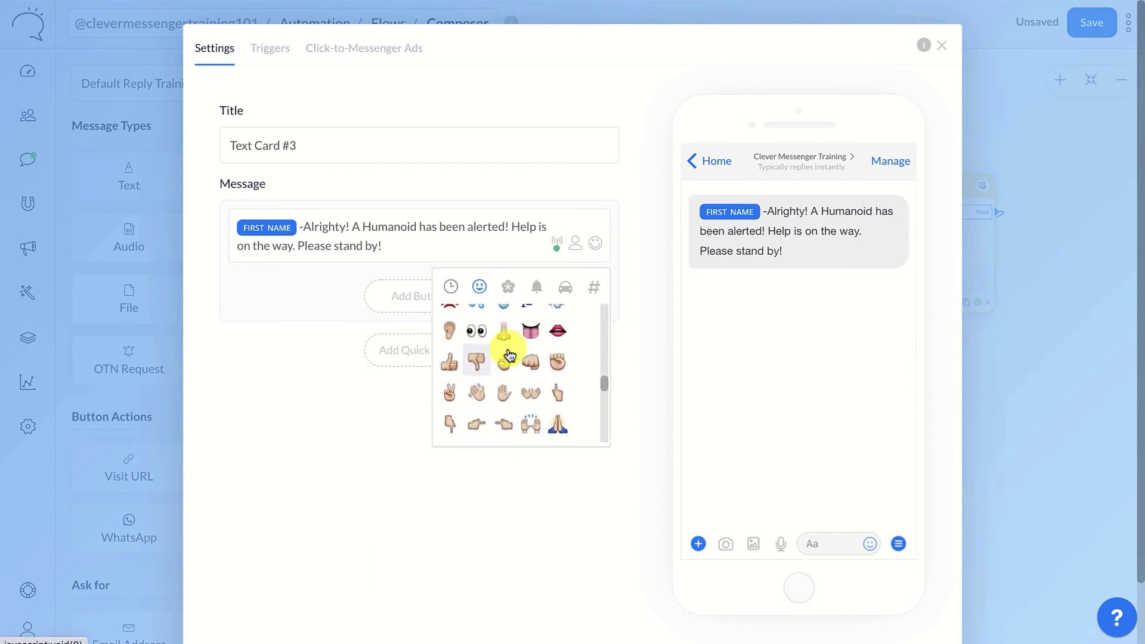
{"action": "left_click", "coordinate": [452, 363]}
{"action": "left_click", "coordinate": [276, 391]}
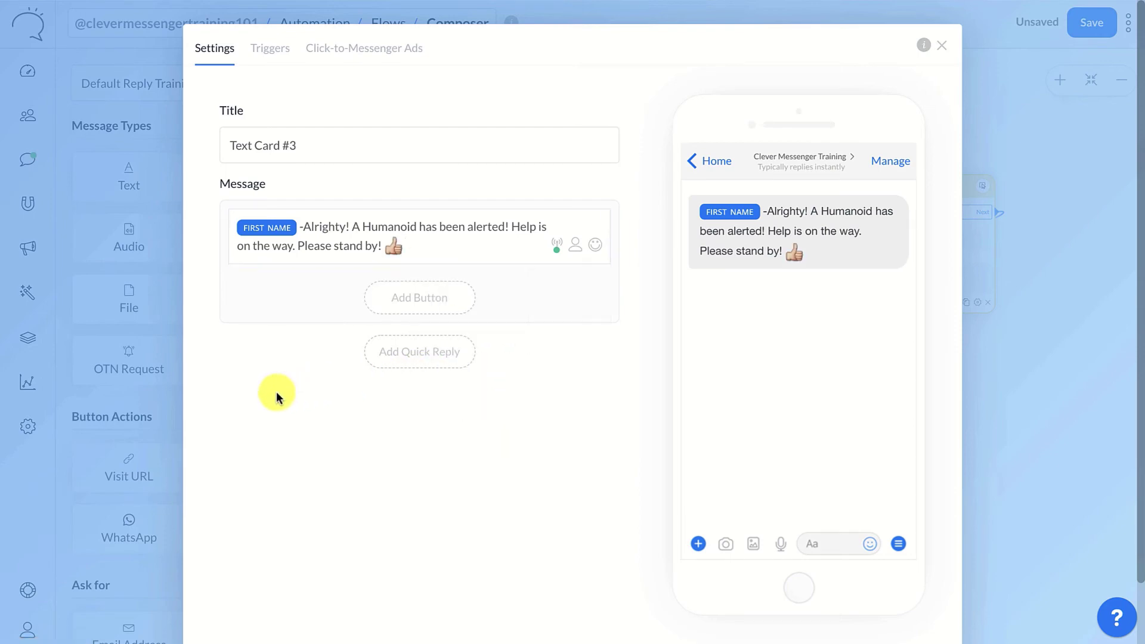
- Save Text Card #3 and the Default Reply Training flow
{"action": "scroll", "coordinate": [554, 488], "scroll_direction": "down", "scroll_amount": 2}
{"action": "left_click", "coordinate": [918, 602]}
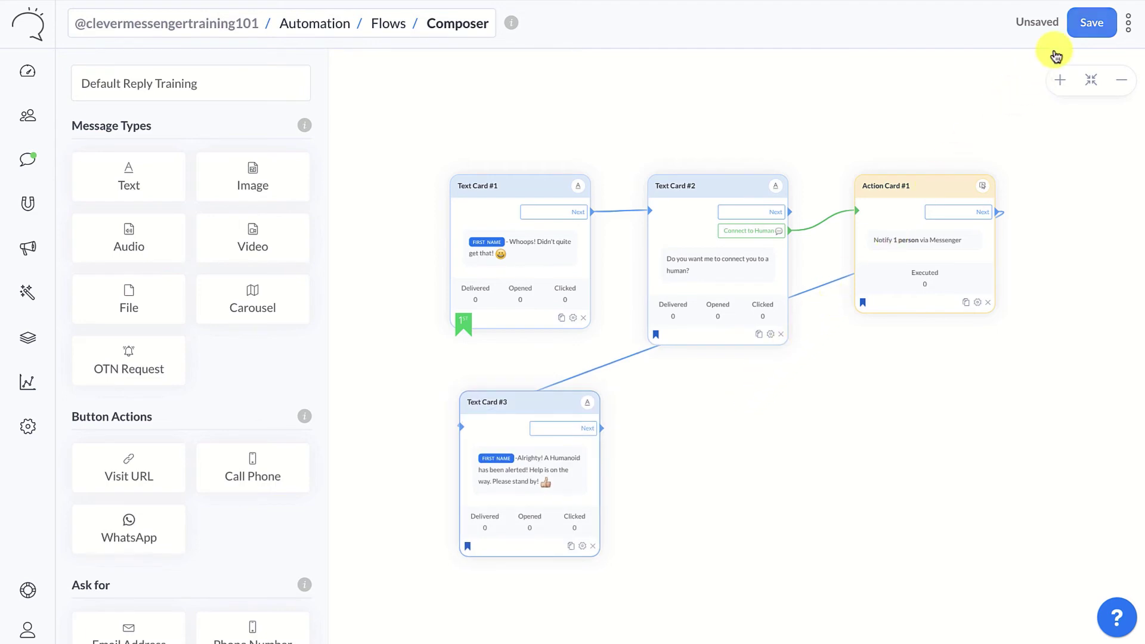
{"action": "left_click", "coordinate": [1088, 22]}
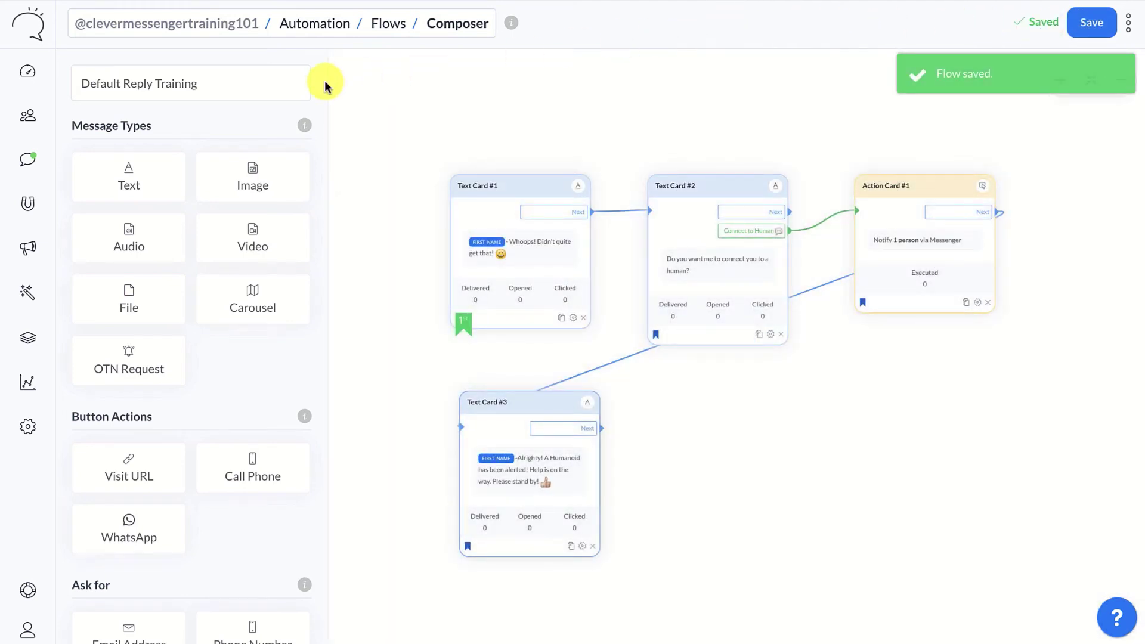
- In the bot's configuration, set the default reply to the Default Reply Training flow and enable it
{"action": "mouse_move", "coordinate": [27, 426]}
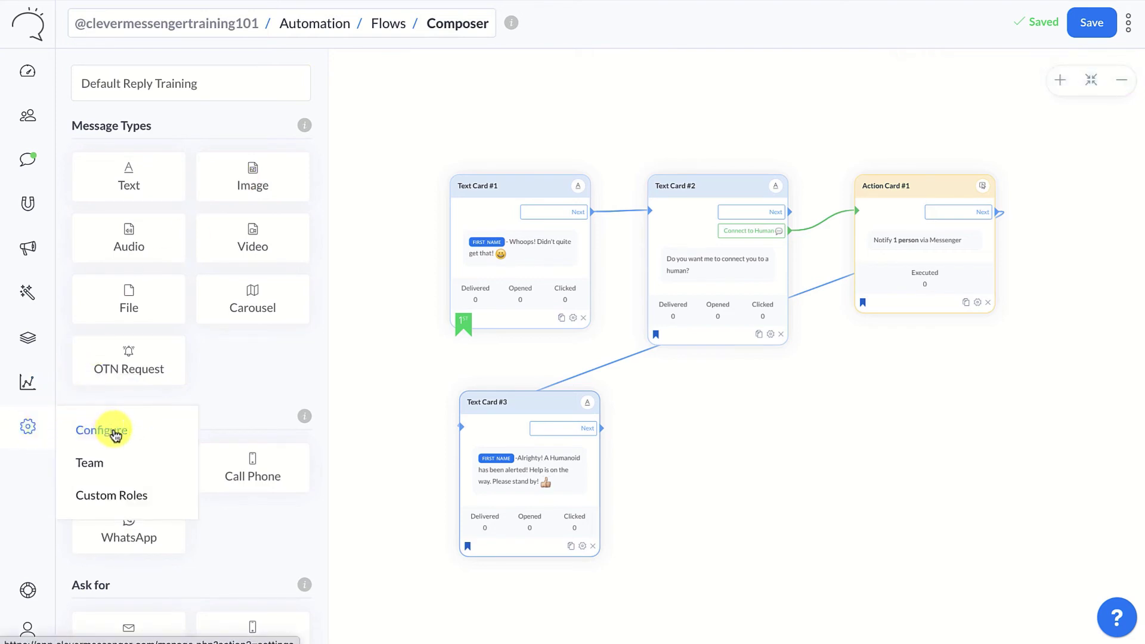
{"action": "left_click", "coordinate": [114, 431]}
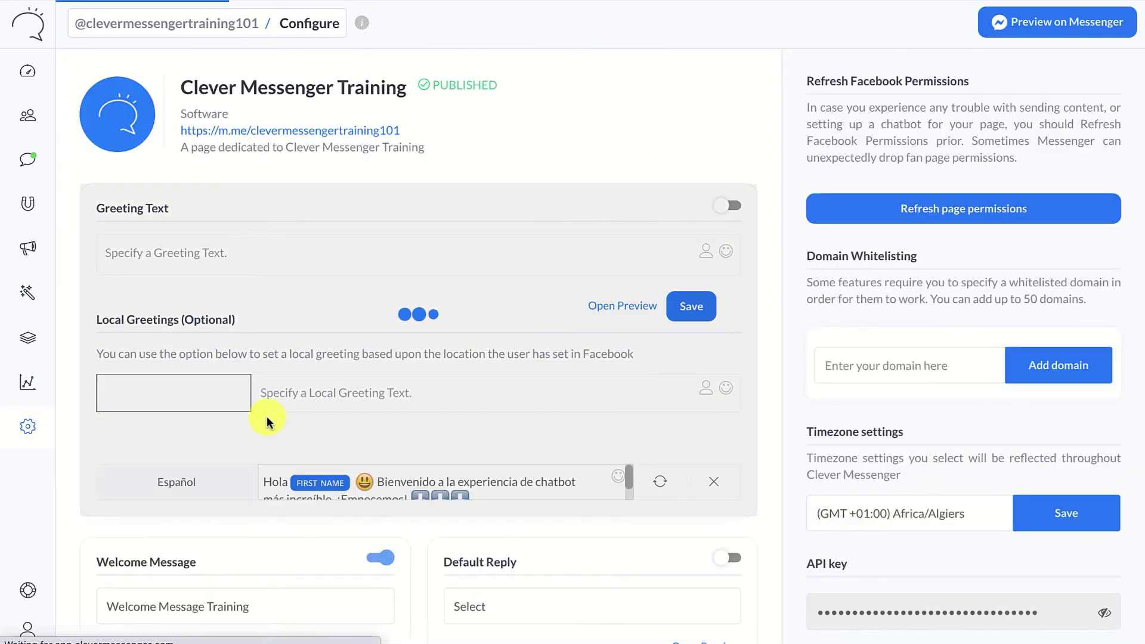
{"action": "scroll", "coordinate": [518, 110], "scroll_direction": "down", "scroll_amount": 1}
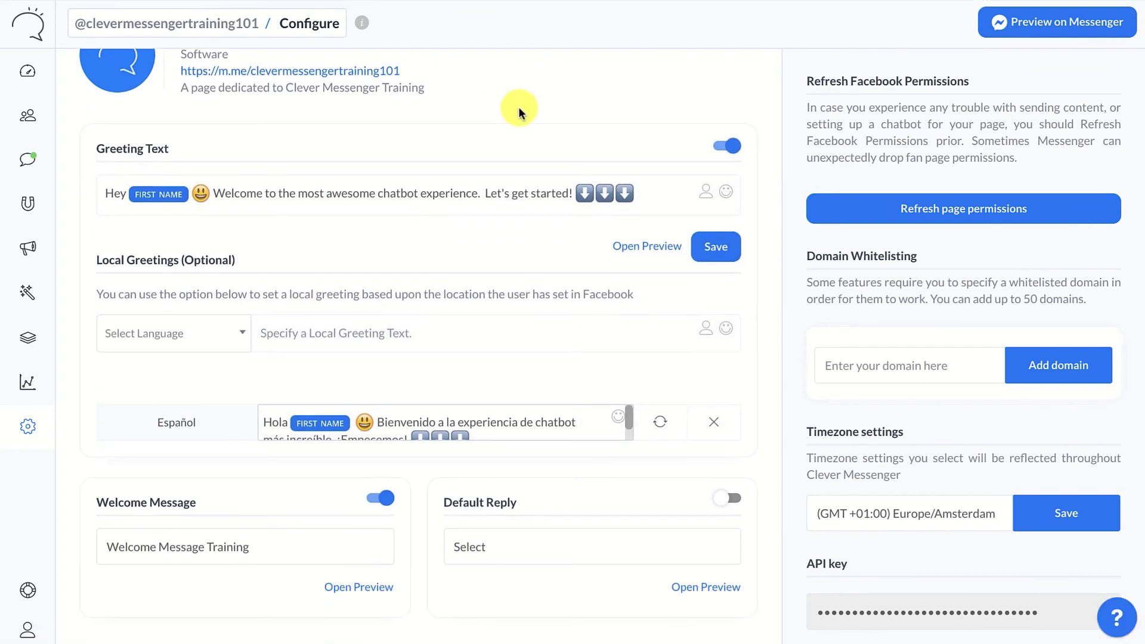
{"action": "left_click", "coordinate": [540, 546]}
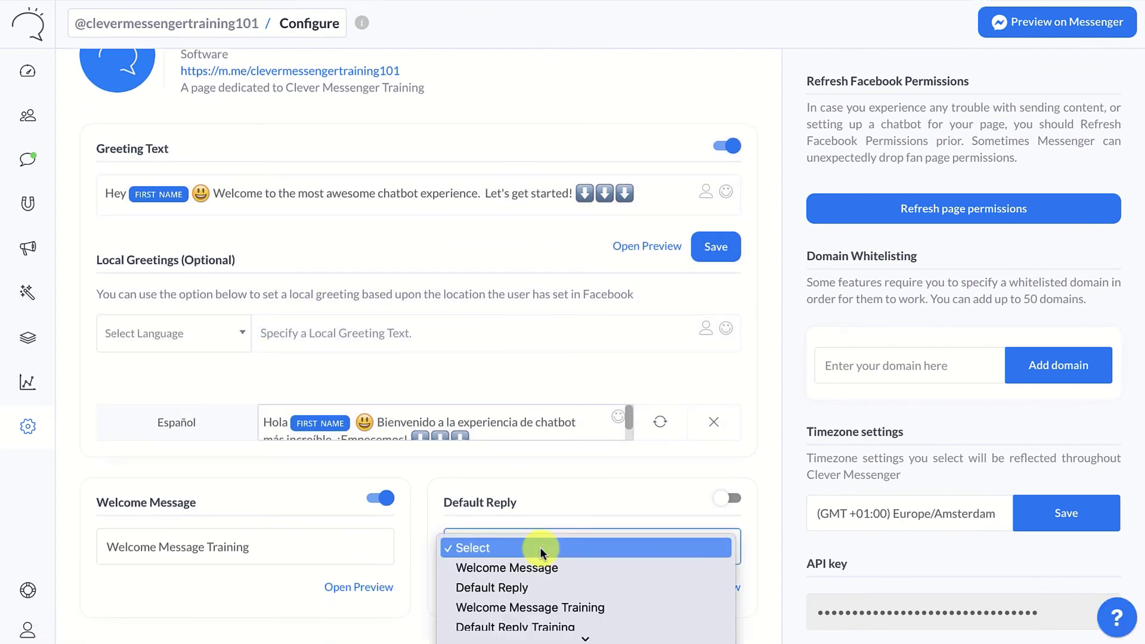
{"action": "key", "text": "Down"}
{"action": "key", "text": "Down"}
{"action": "key", "text": "Down"}
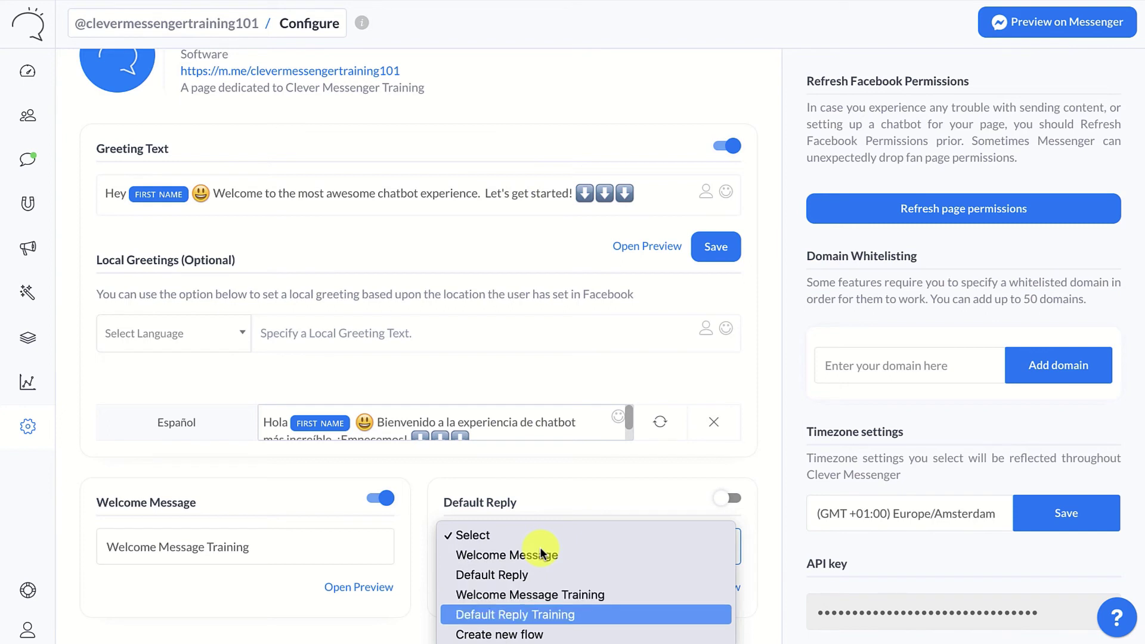
{"action": "left_click", "coordinate": [575, 614]}
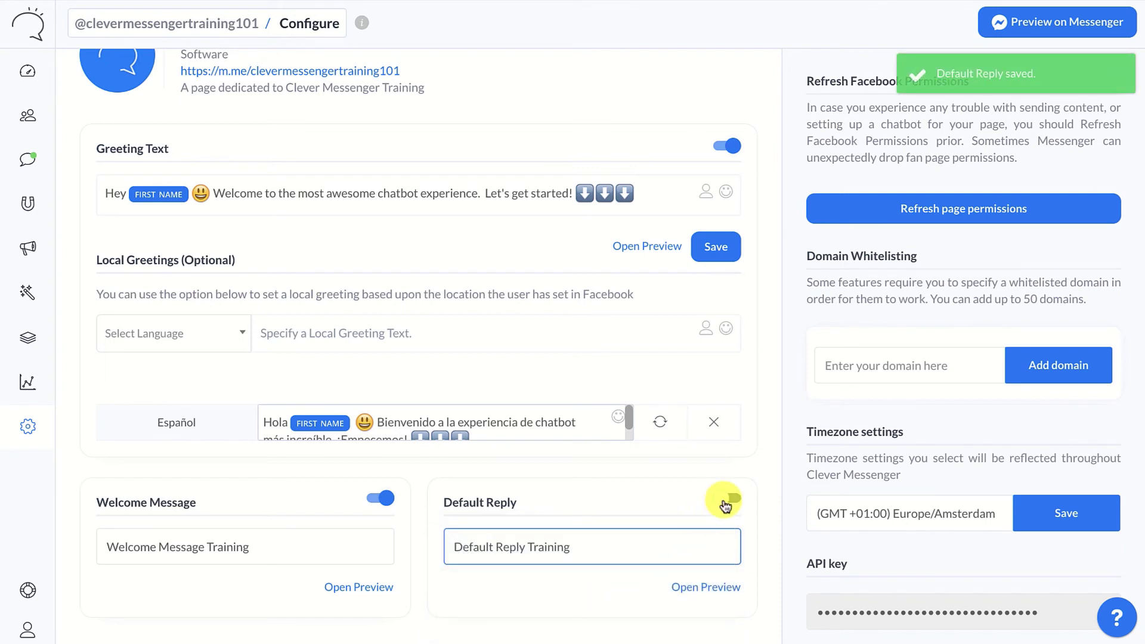
{"action": "left_click", "coordinate": [725, 505]}
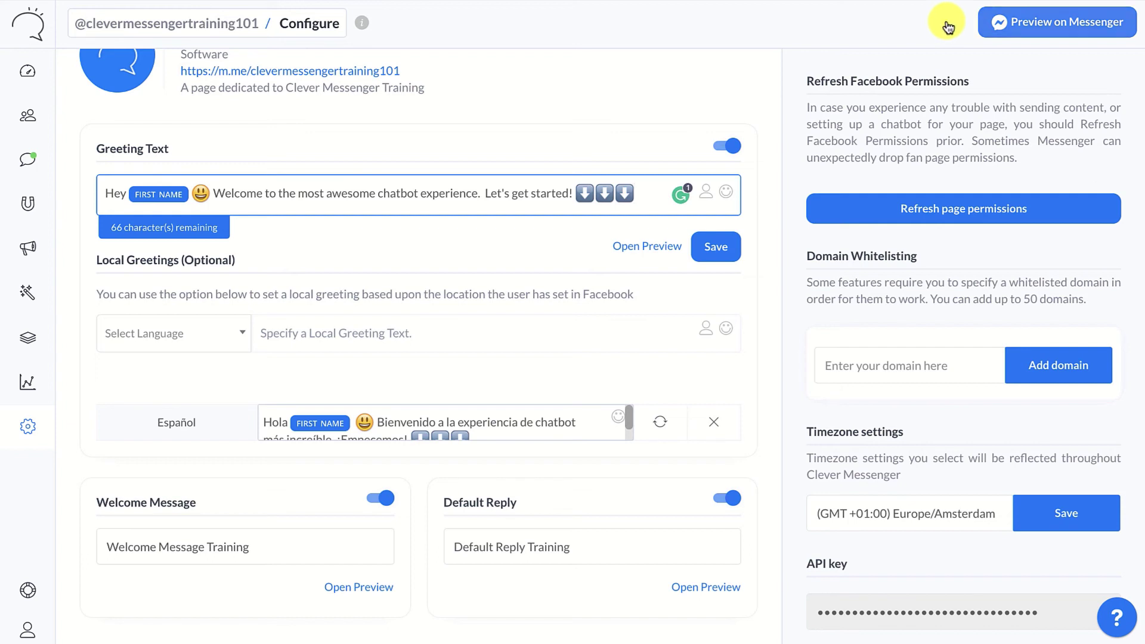
- Preview the bot on Messenger and test its default reply by sending "jladsjlkadjlkasjda" and choosing Connect to Human
{"action": "left_click", "coordinate": [981, 22]}
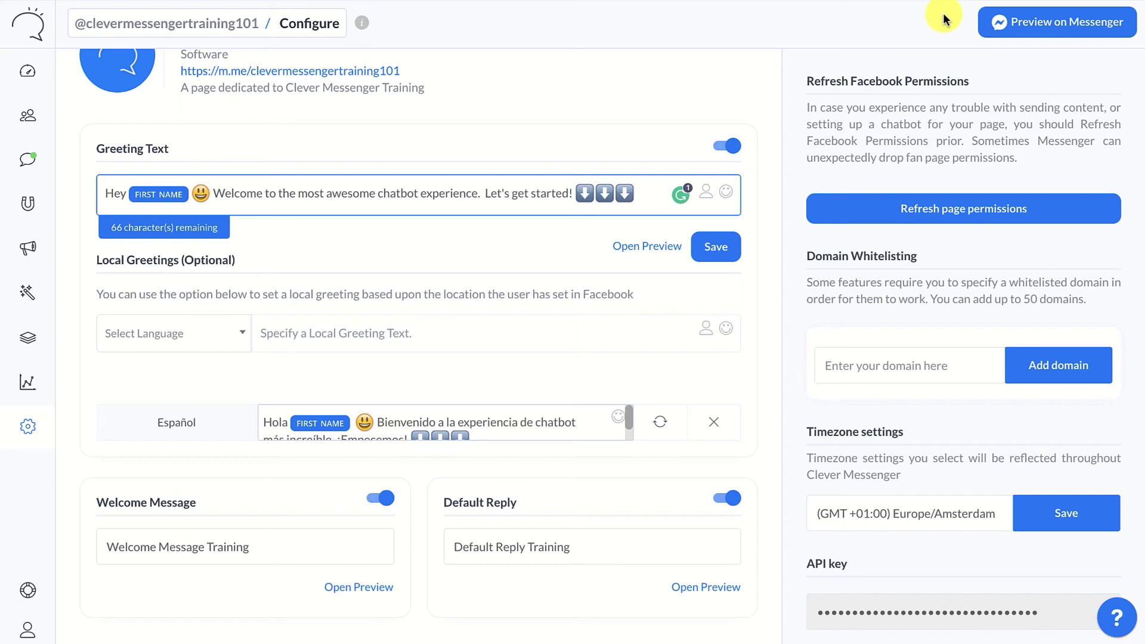
{"action": "left_click", "coordinate": [1023, 30]}
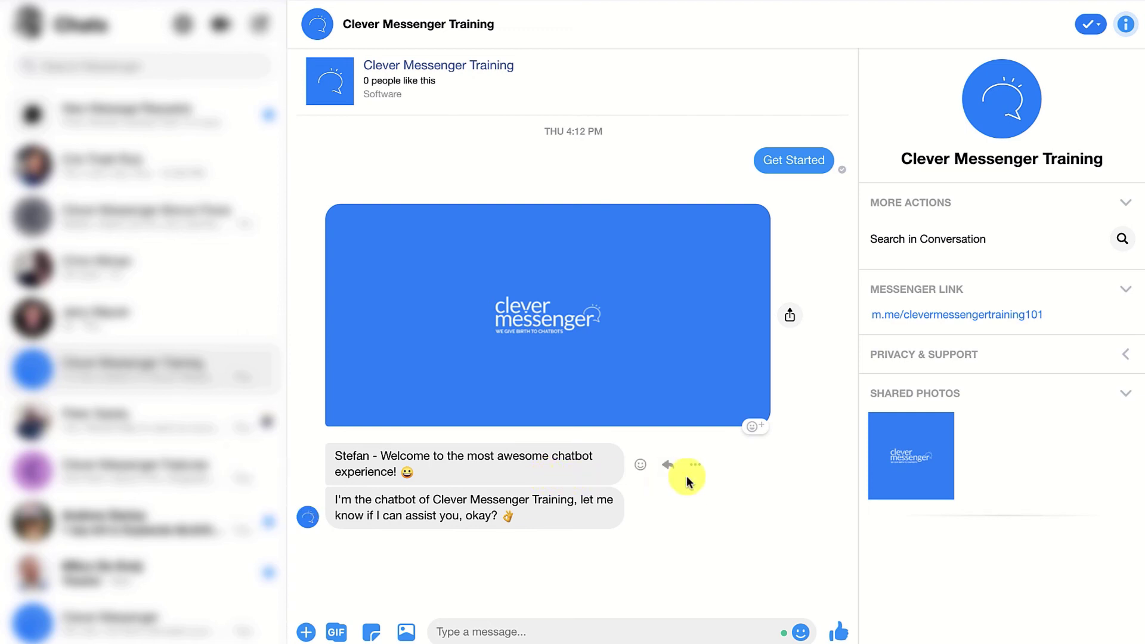
{"action": "type", "text": "jladsjlkadjlkasjda"}
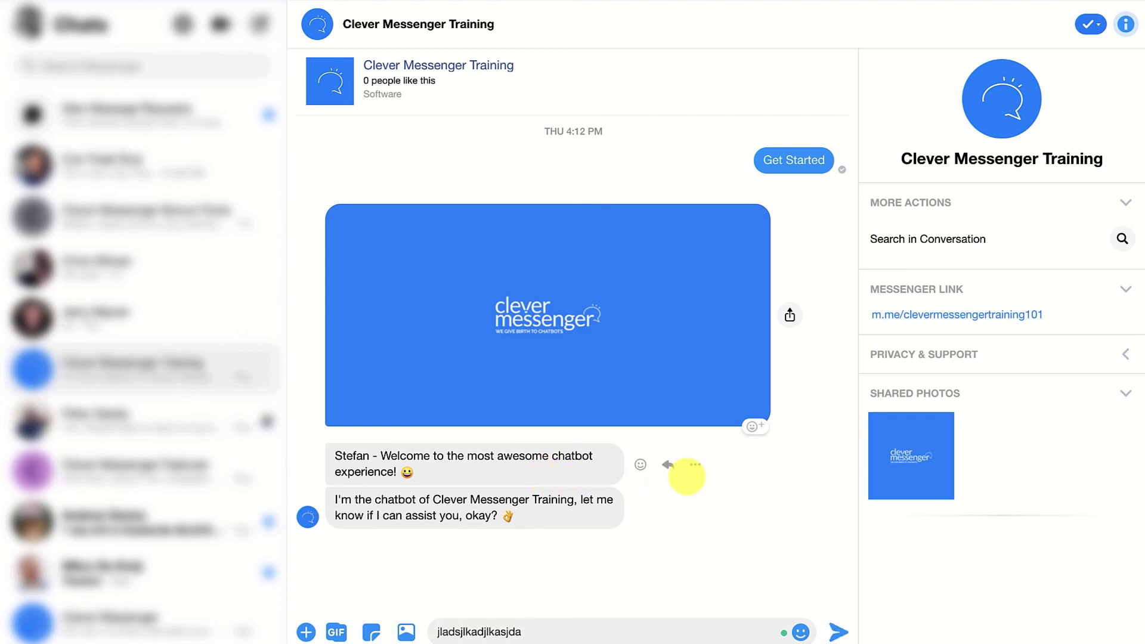
{"action": "key", "text": "Return"}
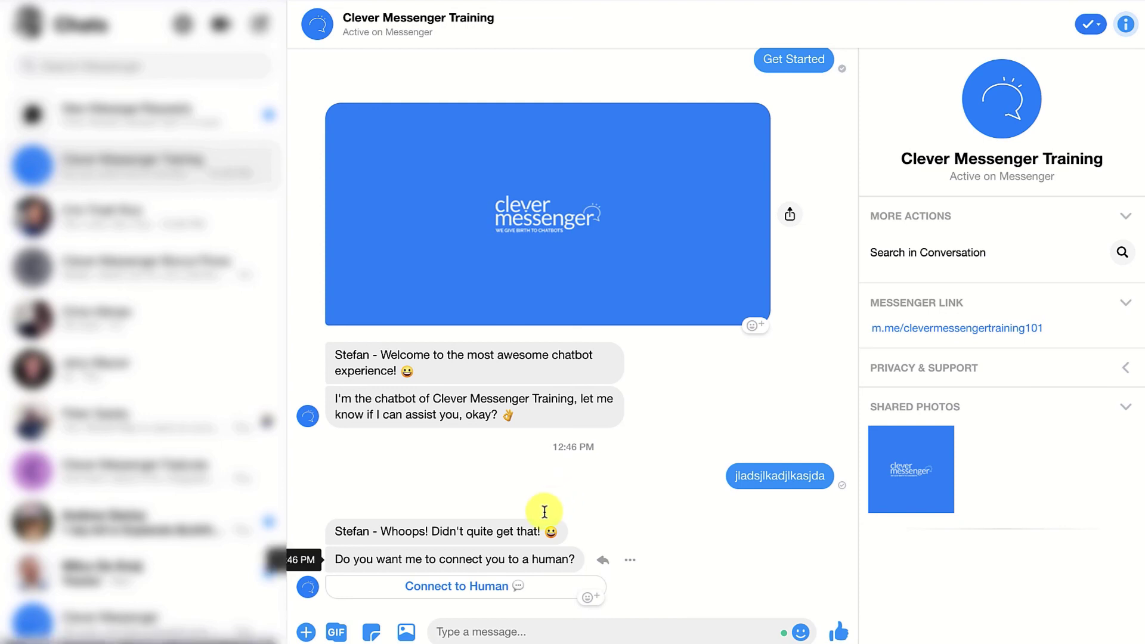
{"action": "left_click", "coordinate": [475, 587]}
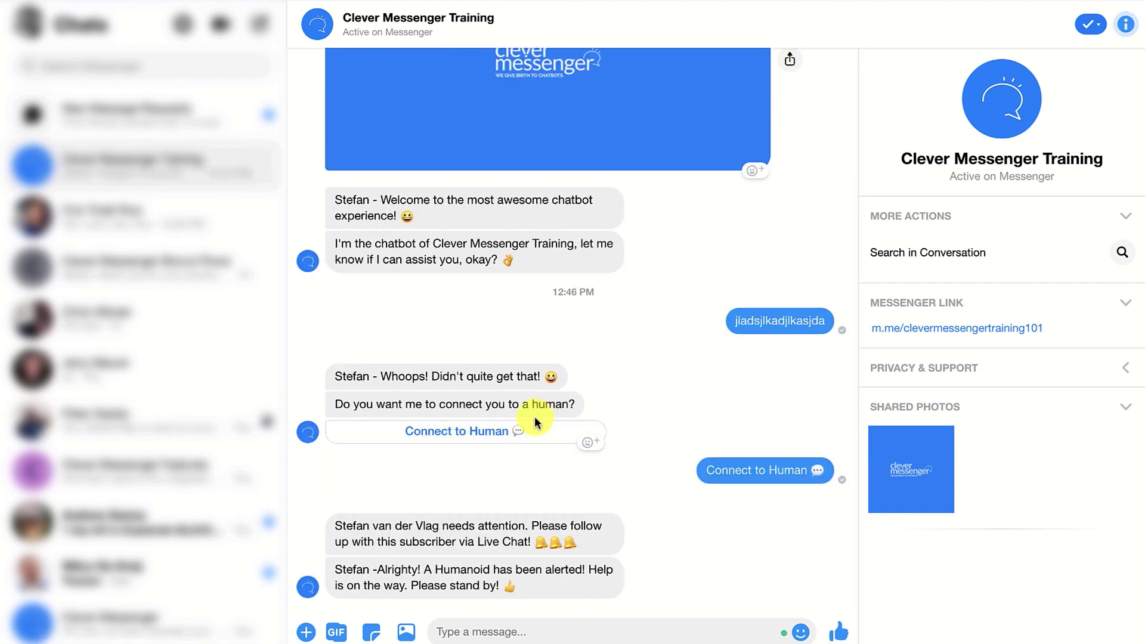
- Examine the team notification, including its full name tag, and the subscriber confirmation message in the Messenger conversation
{"action": "left_click_drag", "start_coordinate": [334, 527], "coordinate": [589, 544]}
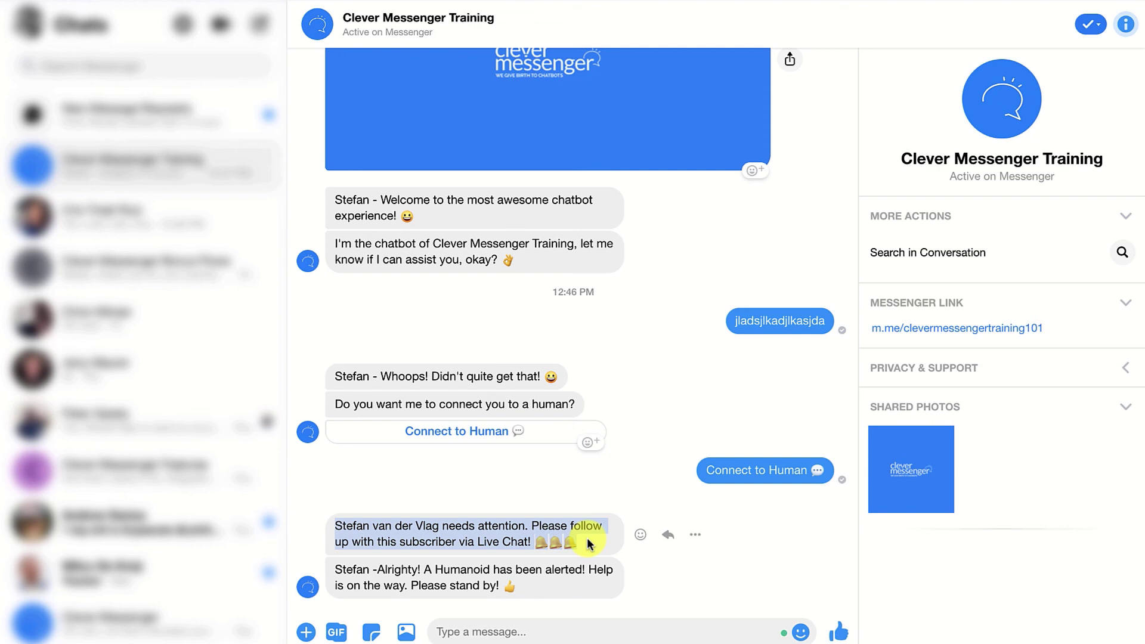
{"action": "left_click", "coordinate": [344, 572]}
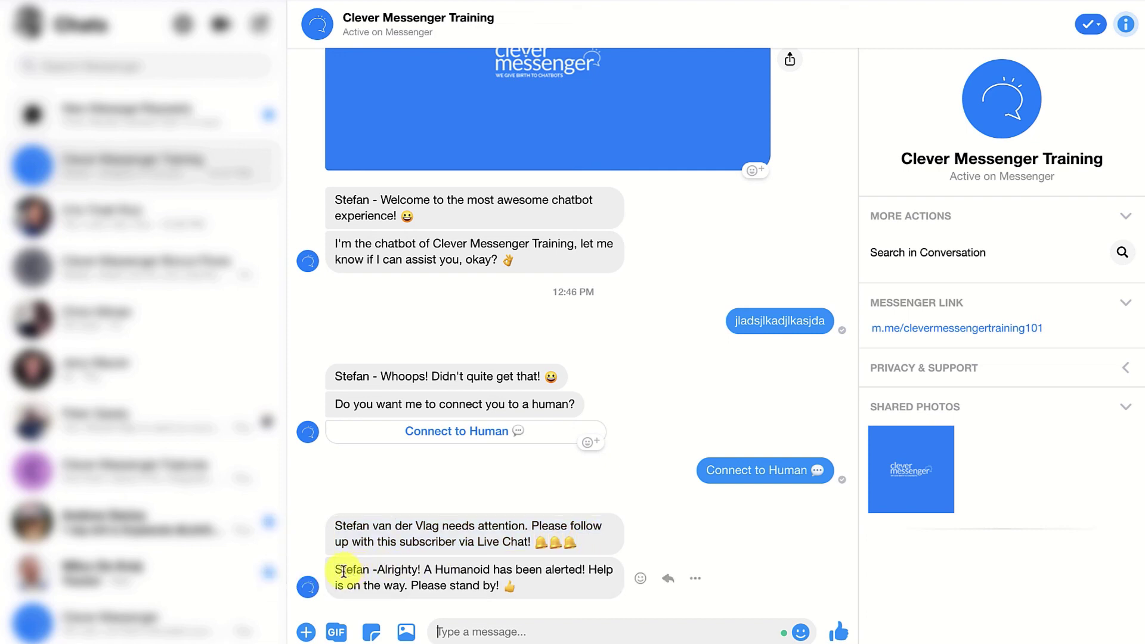
{"action": "left_click_drag", "start_coordinate": [344, 571], "coordinate": [453, 573]}
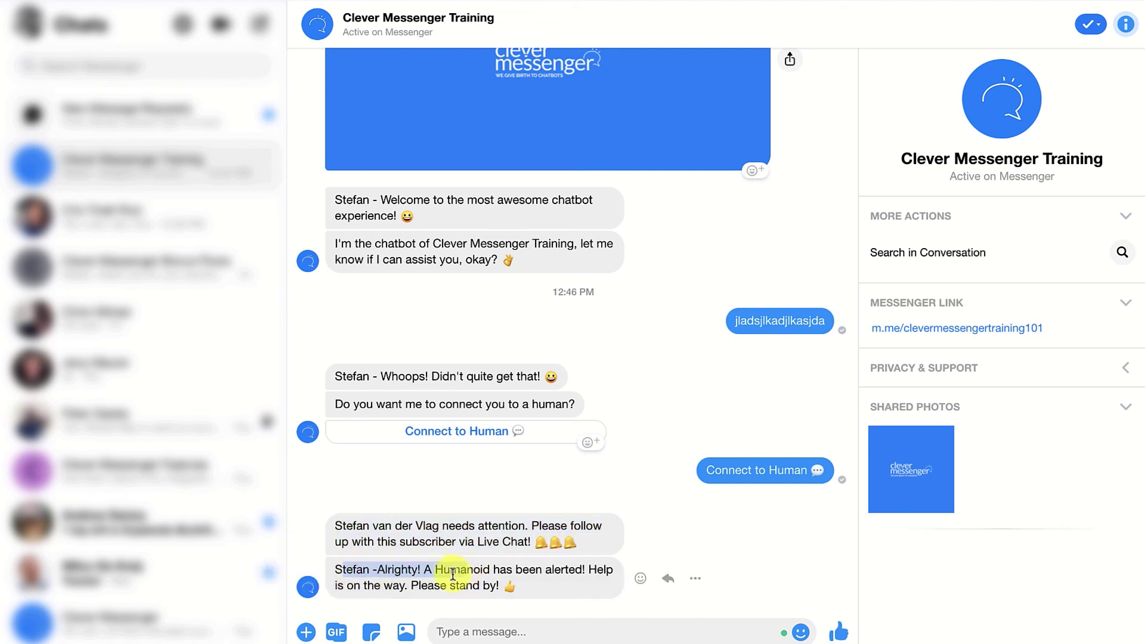
{"action": "left_click", "coordinate": [407, 580]}
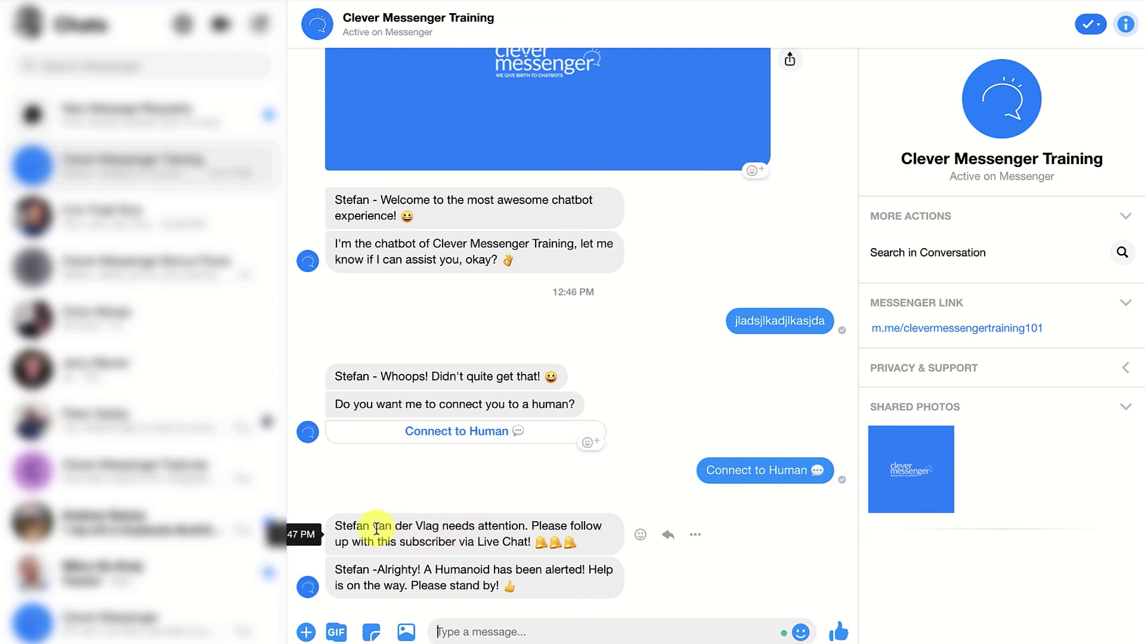
{"action": "left_click_drag", "start_coordinate": [333, 529], "coordinate": [439, 527]}
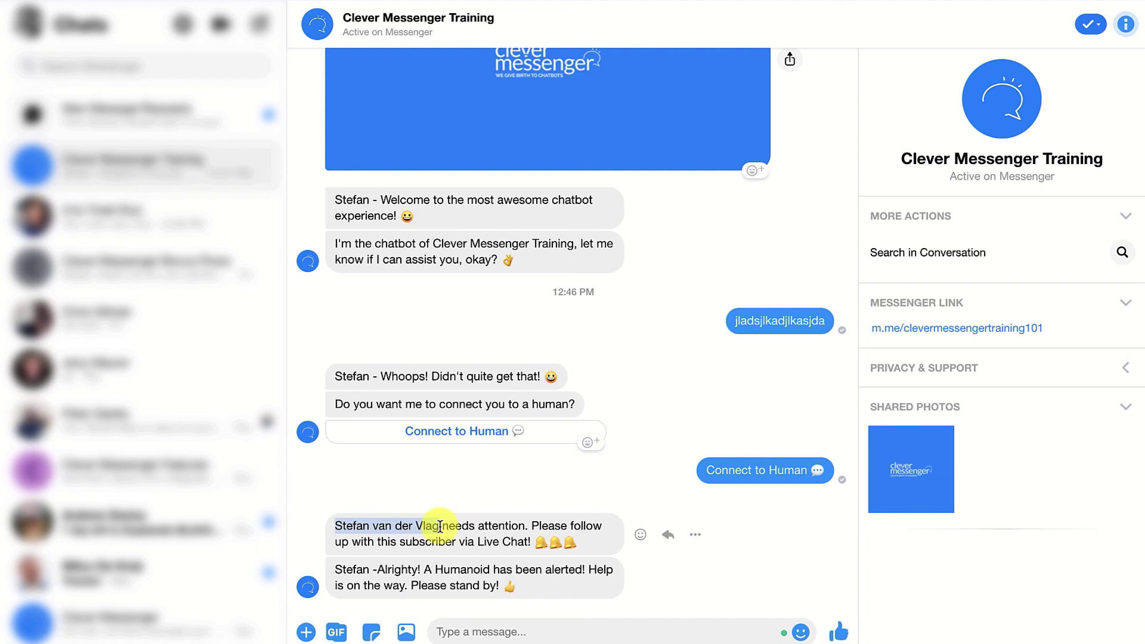
{"action": "left_click", "coordinate": [441, 525]}
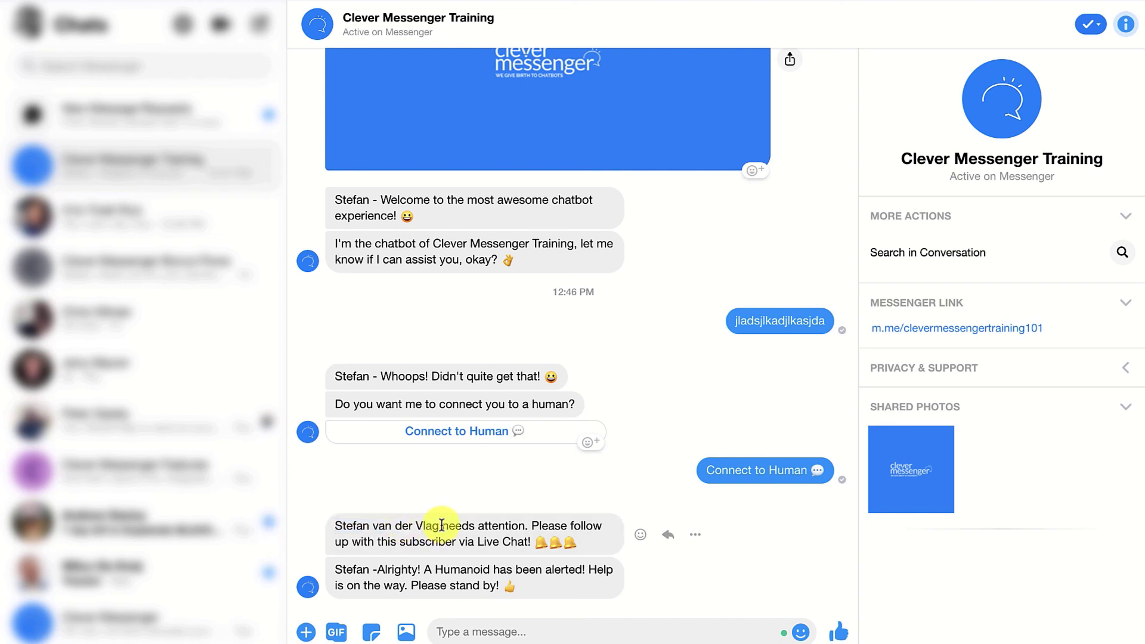
{"action": "left_click_drag", "start_coordinate": [441, 524], "coordinate": [325, 528]}
{"action": "left_click", "coordinate": [497, 527]}
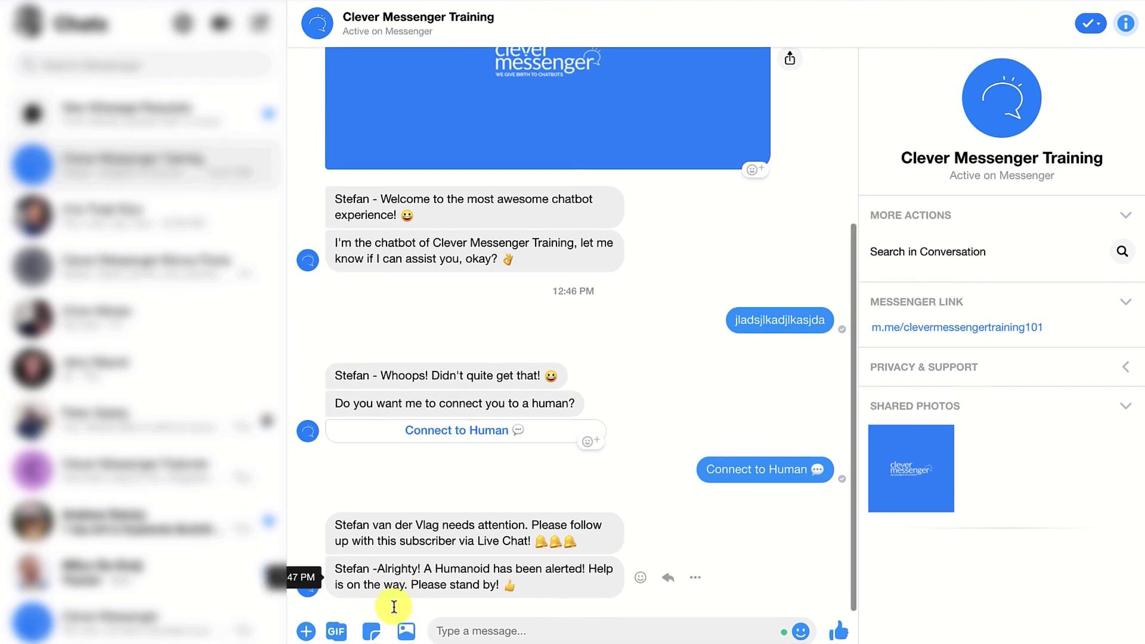
{"action": "mouse_move", "coordinate": [449, 561]}
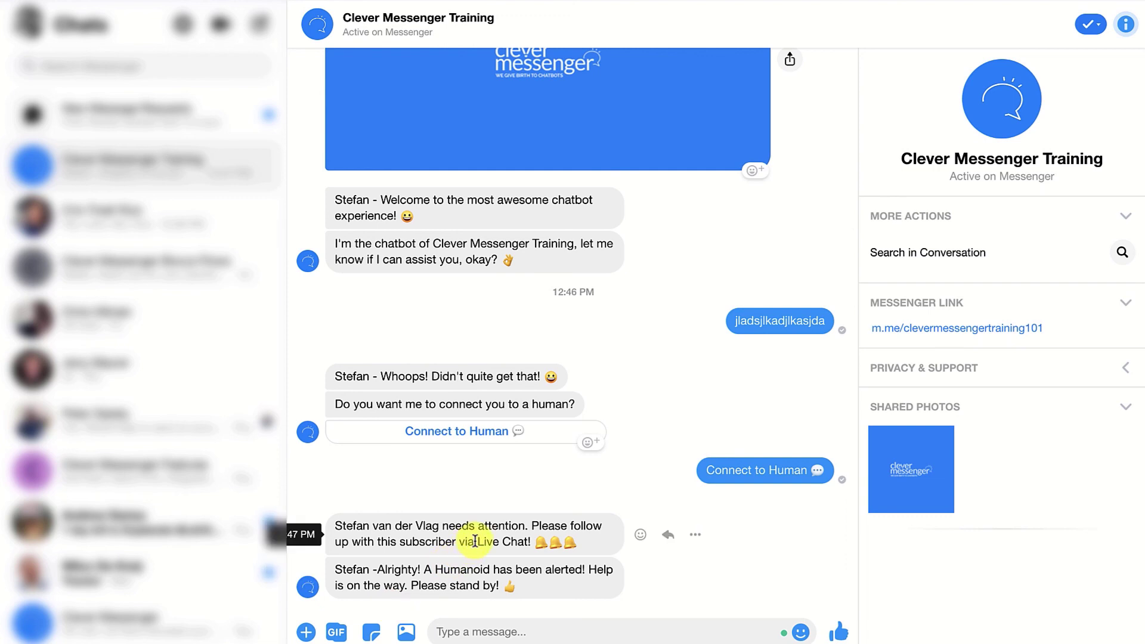